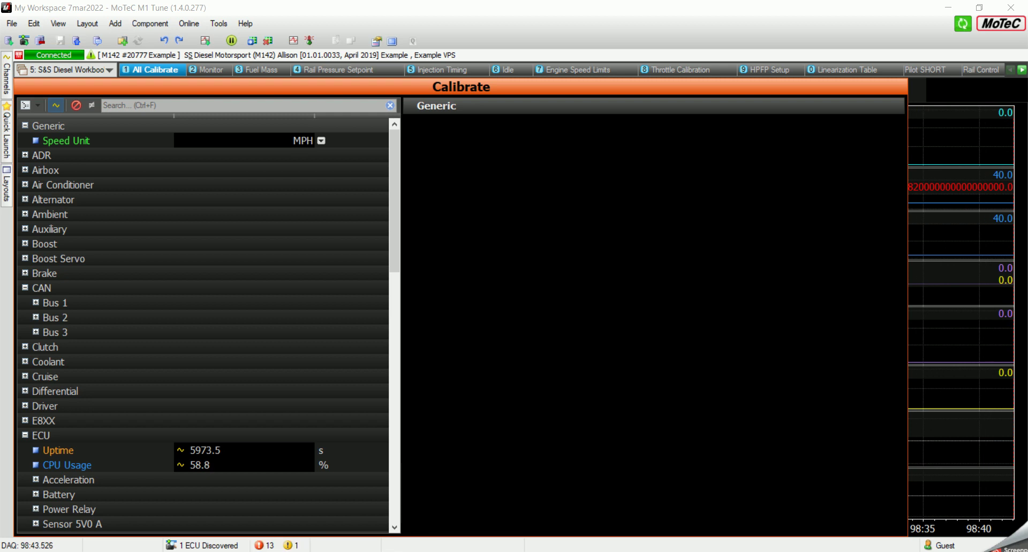
Switch to the browser and download the Remote Display Simulator from the Davis Technologies support page.
left_click(376, 551)
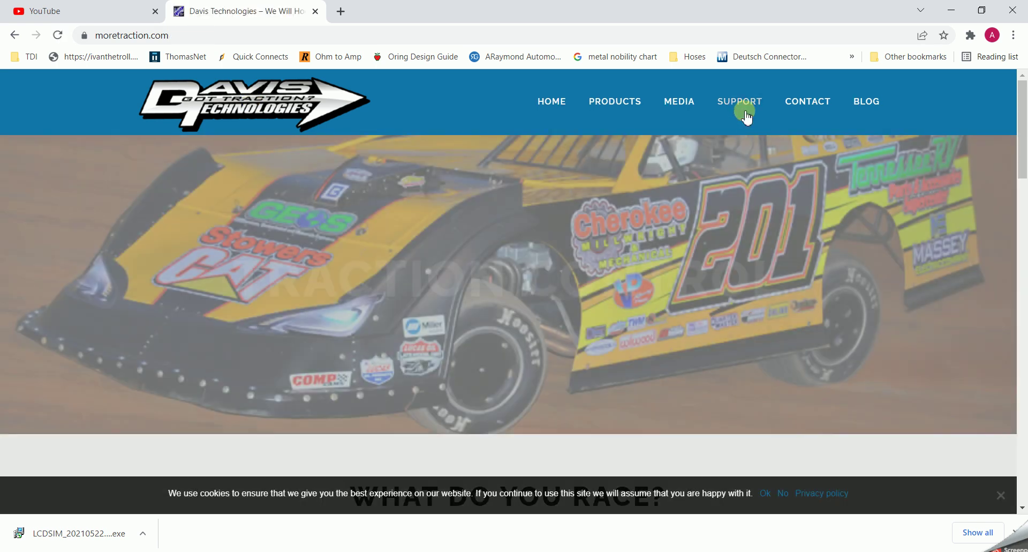
left_click(745, 114)
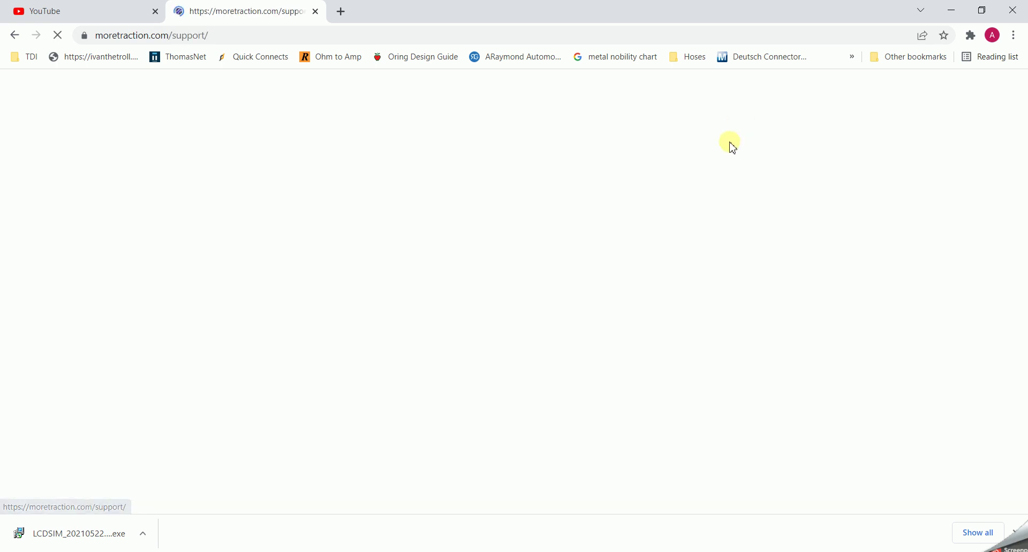
scroll(460, 320, "down", 7)
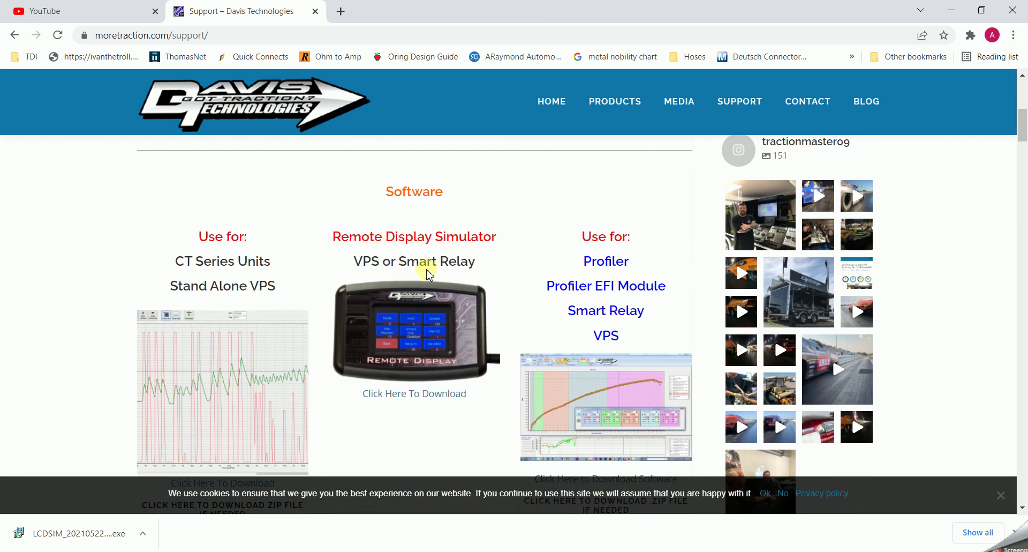
left_click(427, 386)
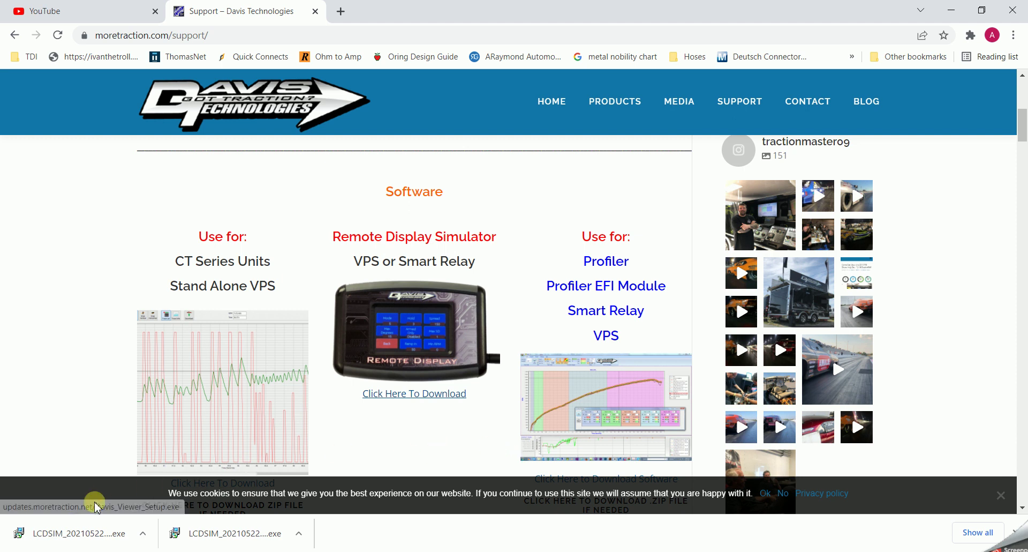
Find and launch the installed Davis Technologies LCDSIM application.
left_click(13, 548)
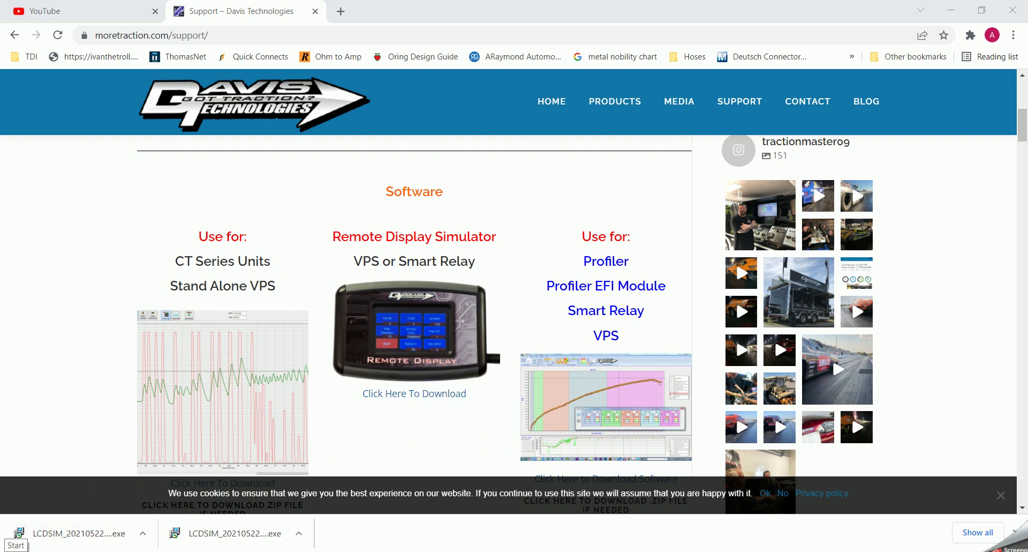
type("dav")
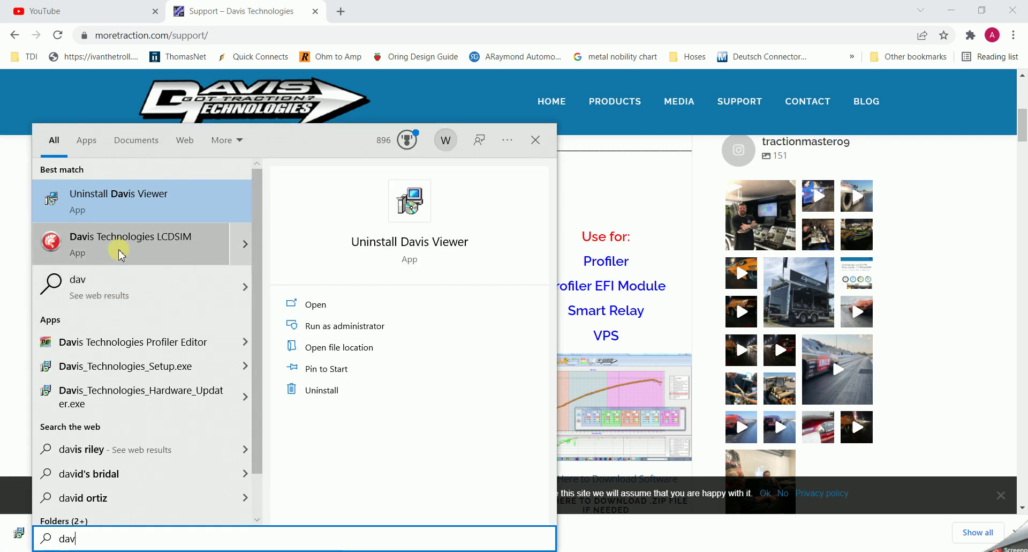
left_click(172, 249)
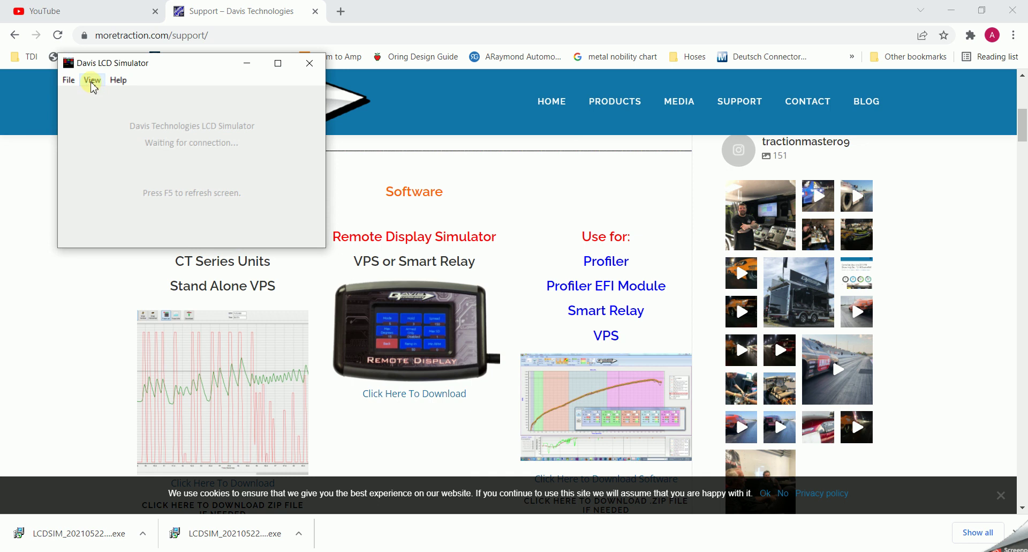
Set the LCD simulator's communication port to COM6 and bring up the VPS main screen in its window.
left_click(92, 80)
left_click(106, 95)
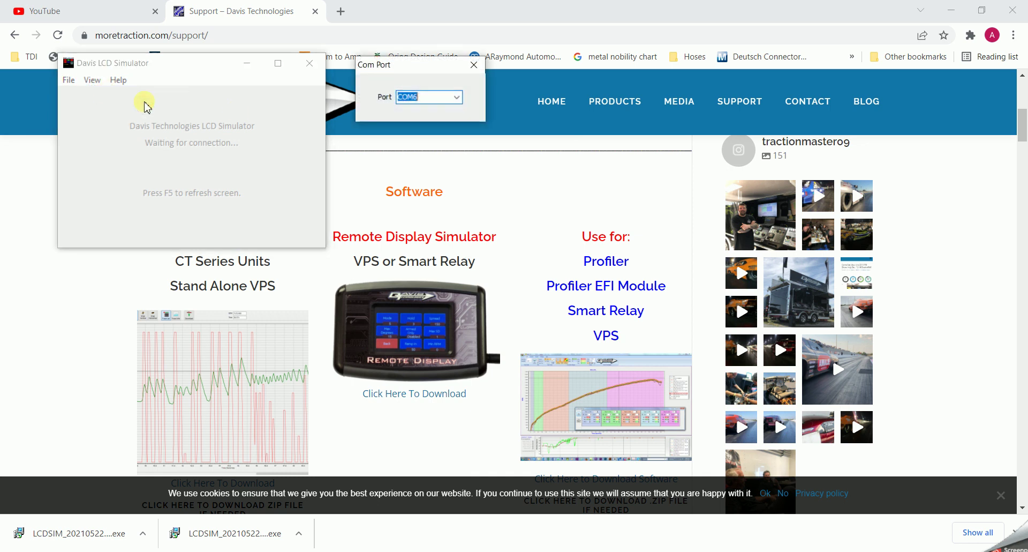
left_click(462, 99)
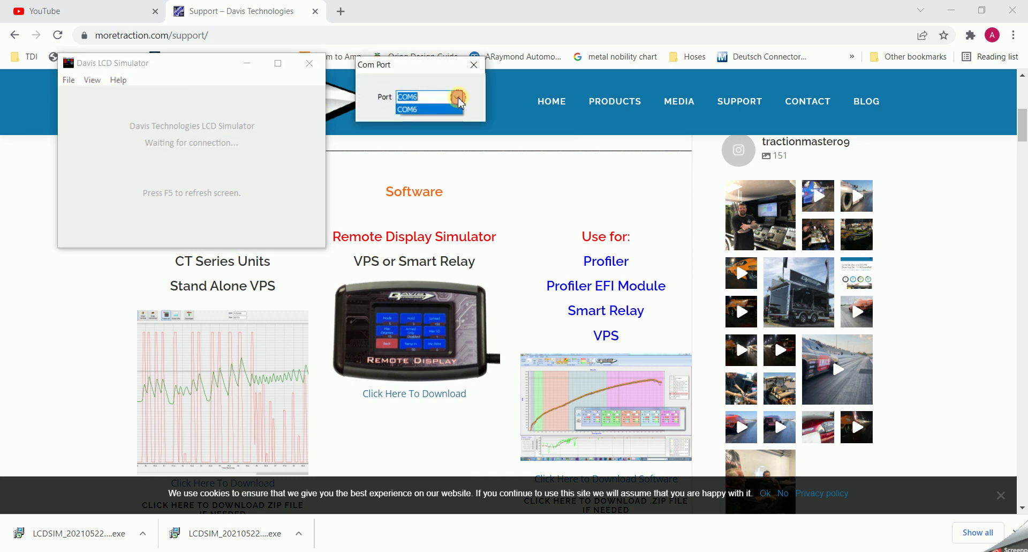
left_click(413, 110)
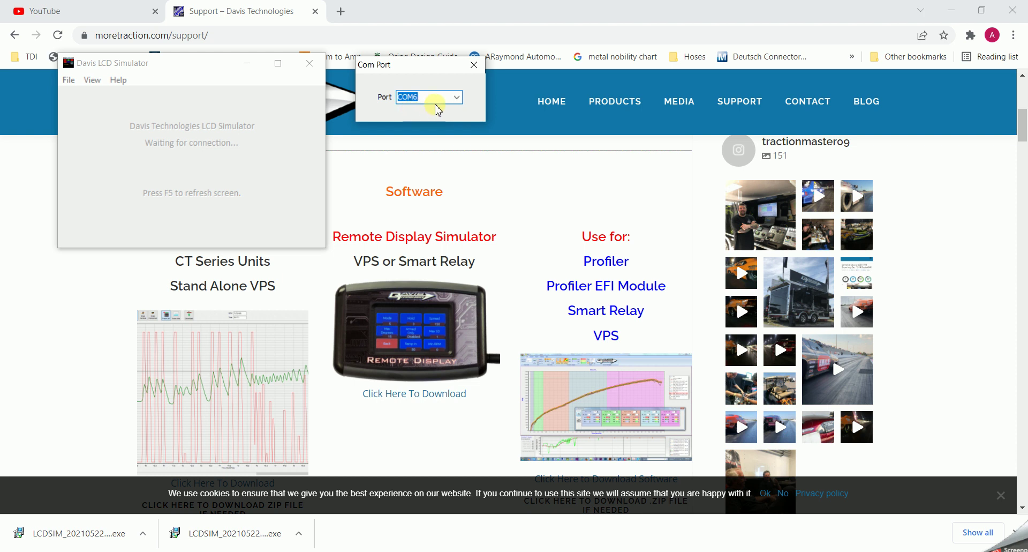
left_click(213, 157)
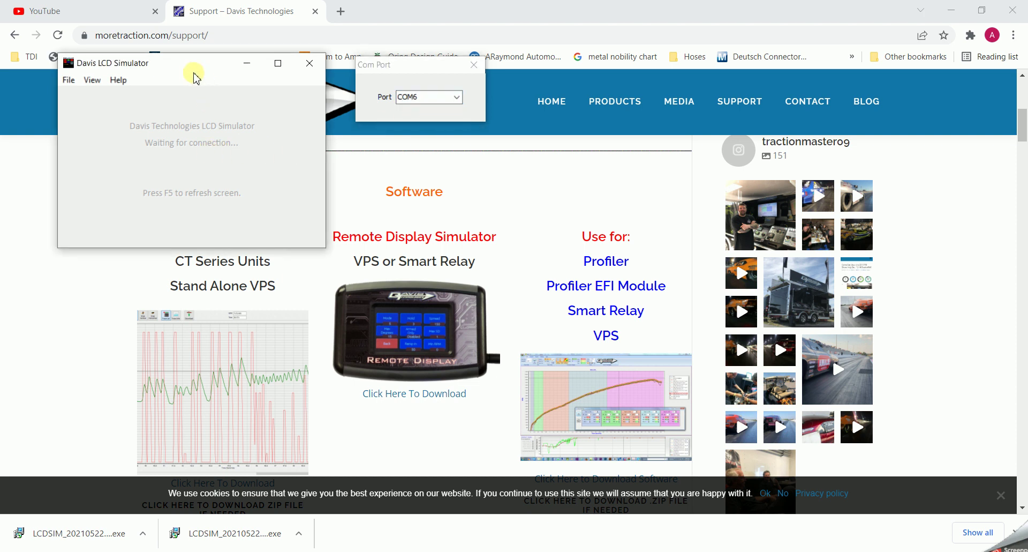
mouse_move(190, 75)
left_mouse_down()
mouse_move(213, 87)
mouse_move(190, 86)
left_mouse_up()
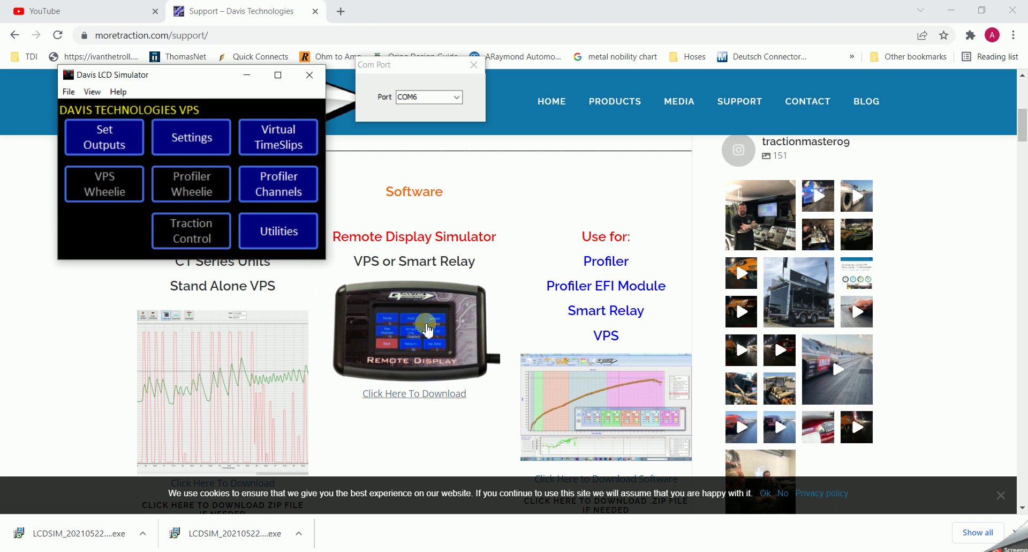
In the VPS CAN settings, set the CAN base address to 5 and save it.
left_click(191, 145)
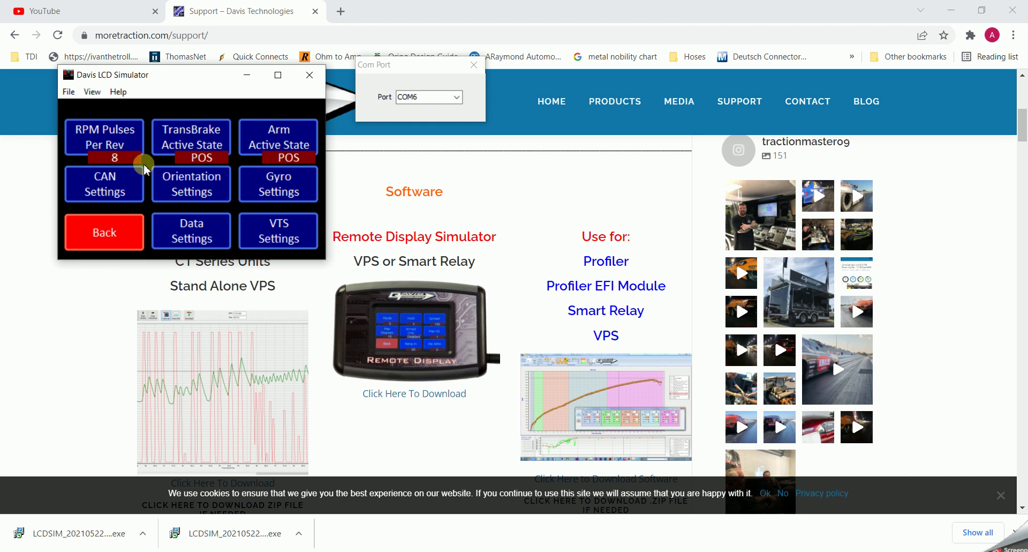
left_click(115, 227)
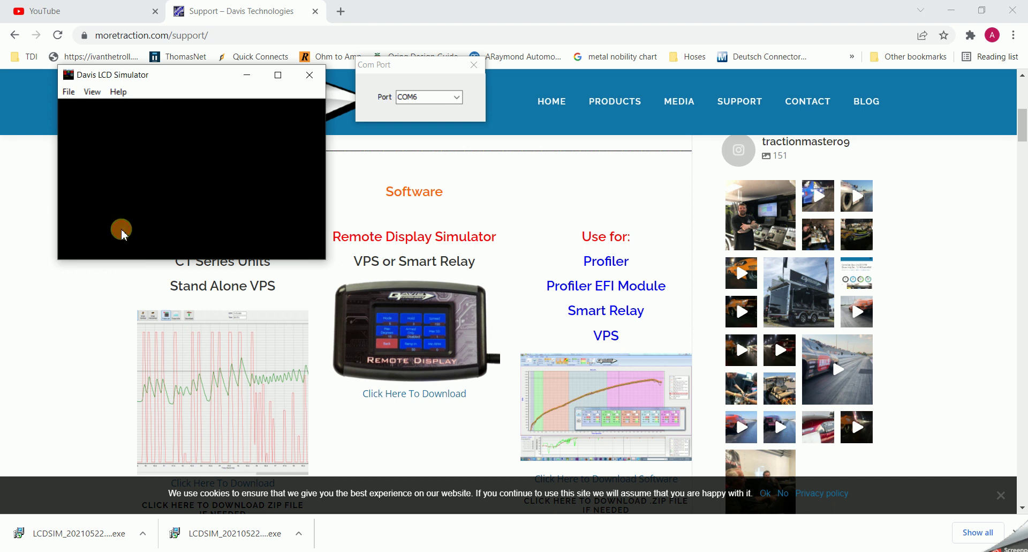
left_click(181, 145)
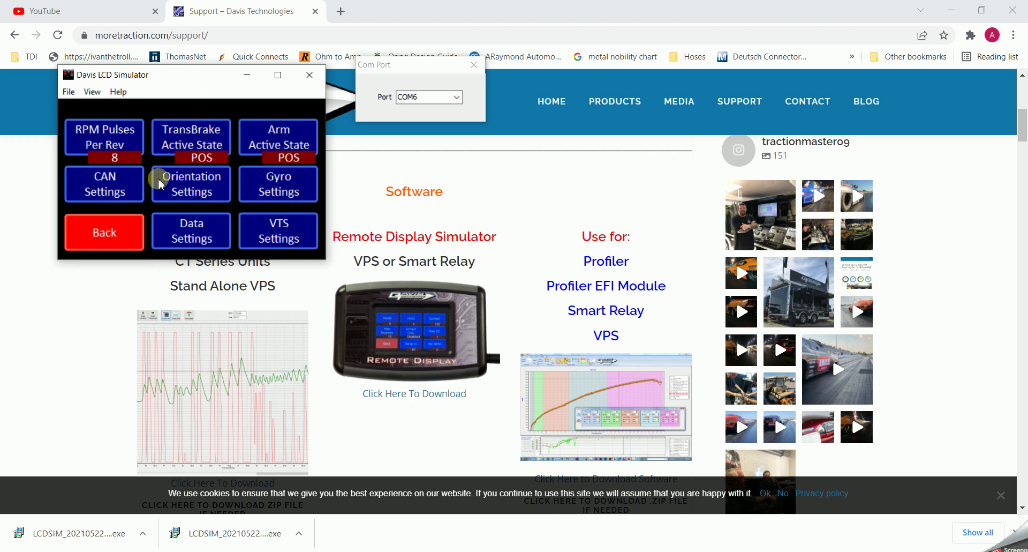
left_click(108, 188)
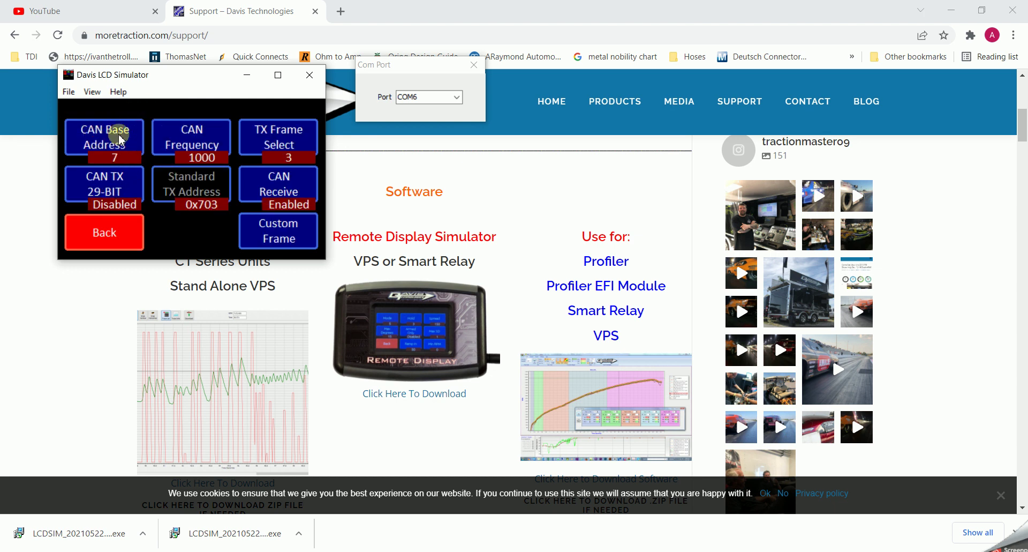
left_click(107, 144)
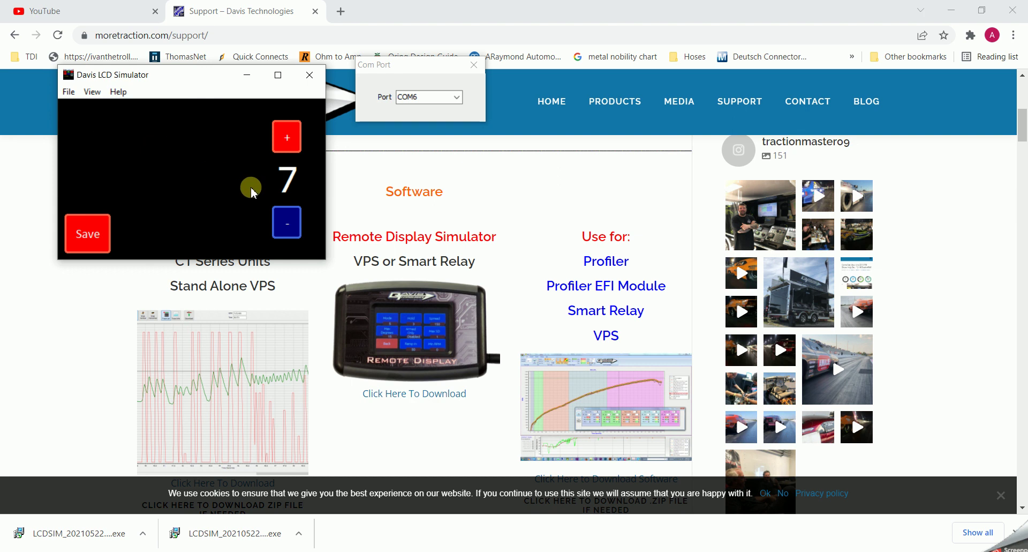
left_click(288, 229)
left_click(289, 230)
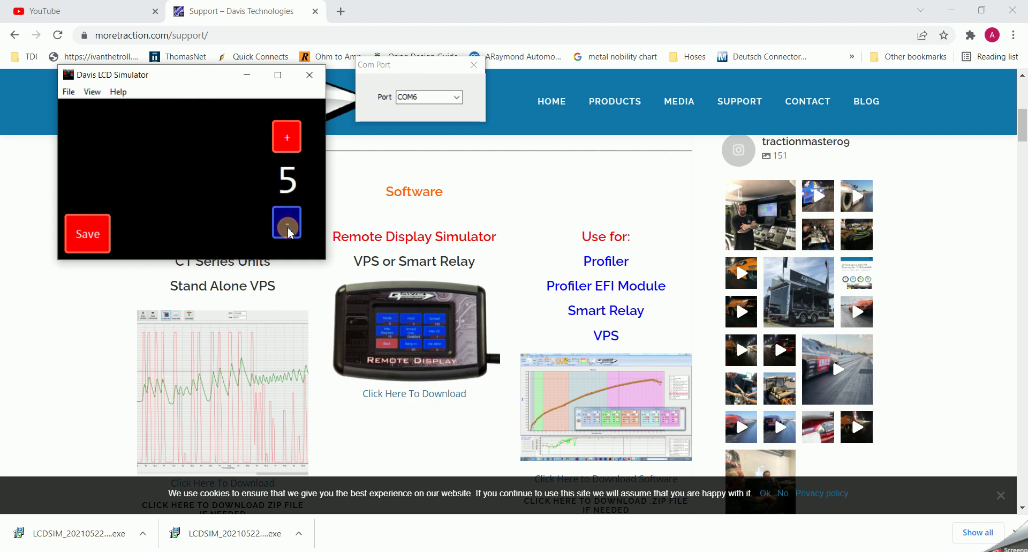
left_click(83, 234)
Save the CAN frequency as option 0 (1M) and set the TX frame selection to 2 (Custom).
left_click(193, 140)
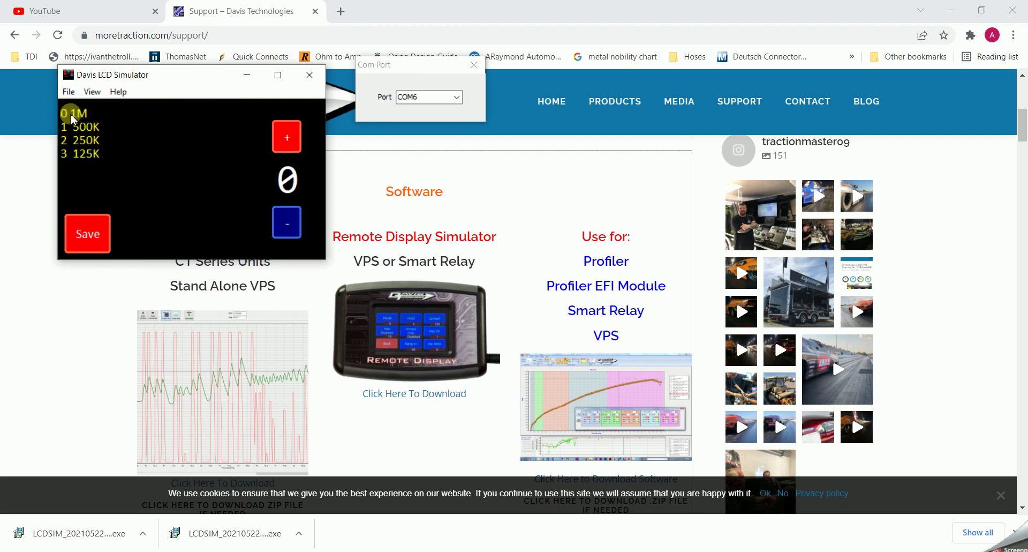
left_click(88, 235)
left_click(297, 141)
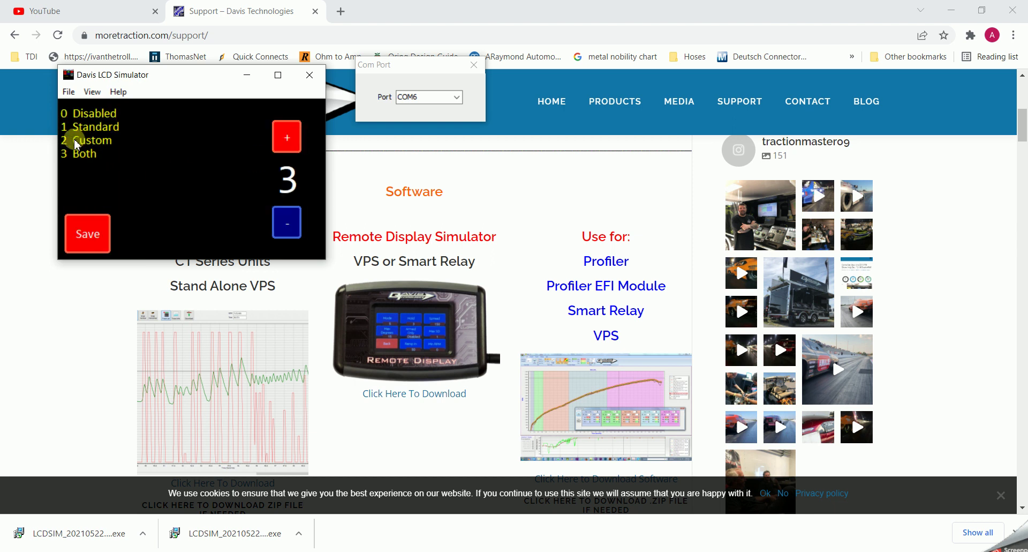
left_click(287, 222)
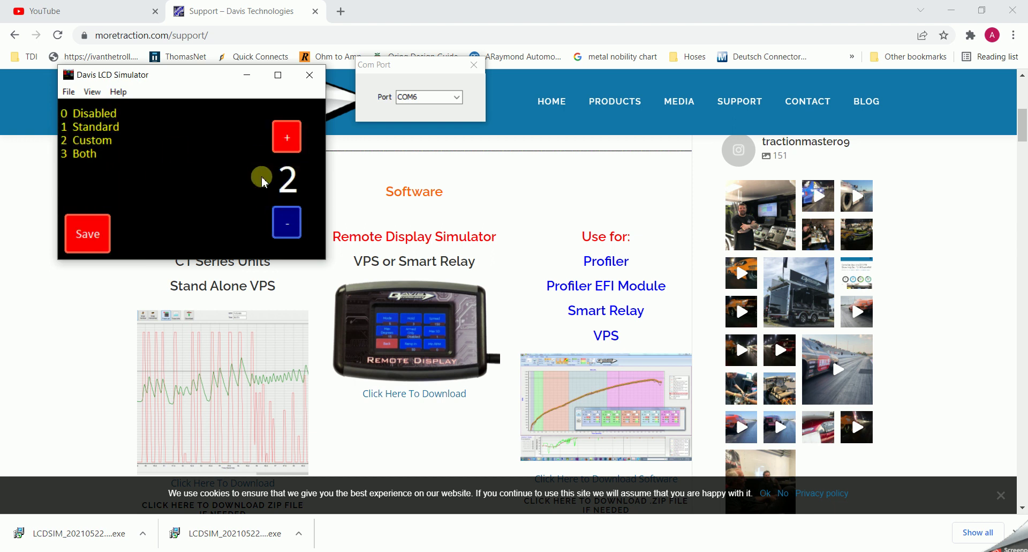
left_click(75, 229)
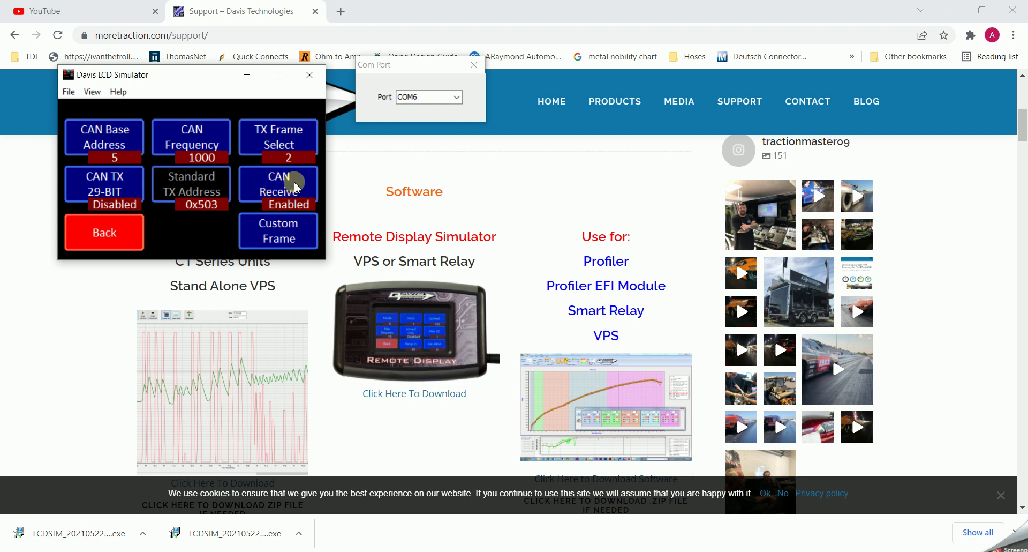
Disable CAN Receive in the VPS CAN settings and save the change.
left_click(274, 190)
left_click(91, 175)
left_click(89, 231)
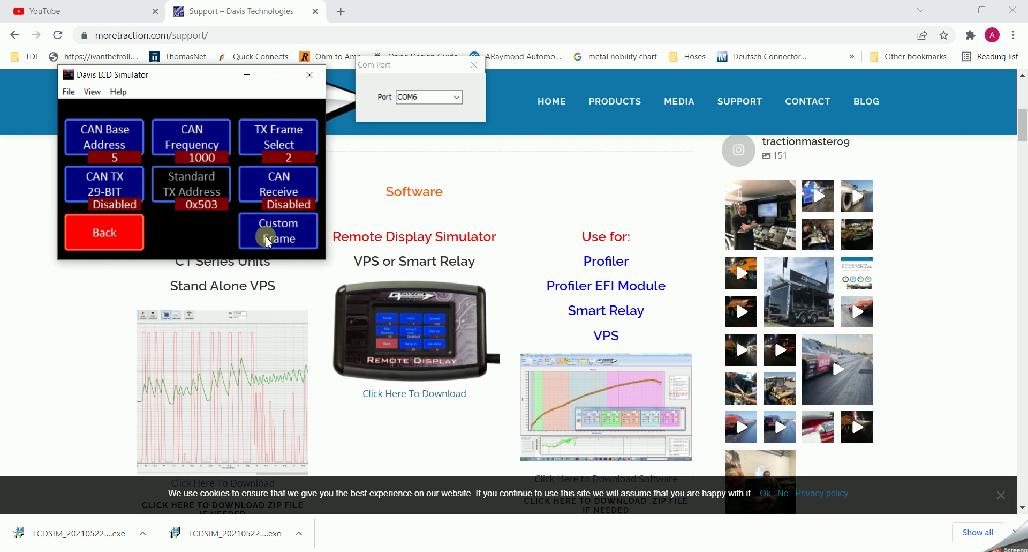
Check the custom frame's channel assignments for bytes 0/1, 2/3 and 4/5, saving each without edits, and return to the CAN settings.
left_click(299, 240)
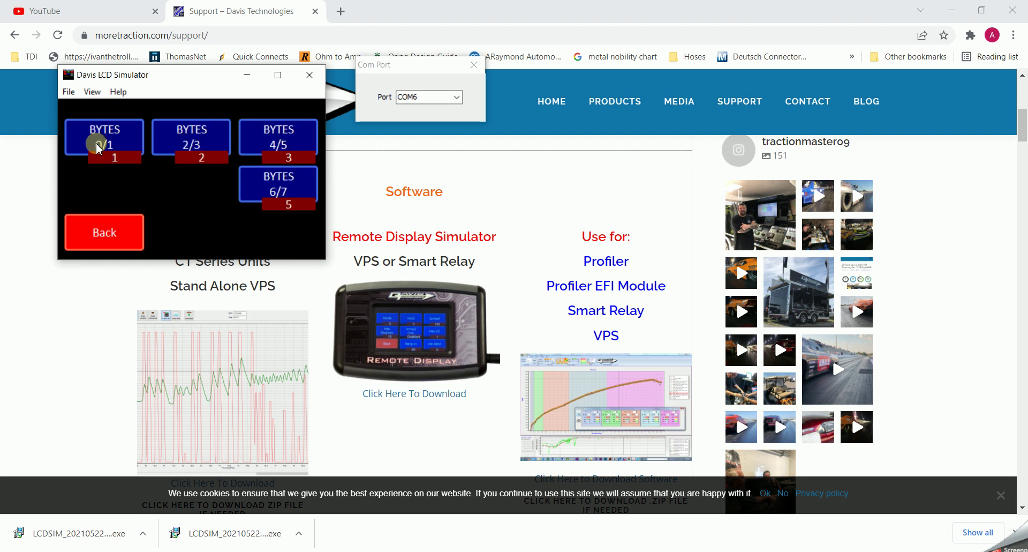
left_click(130, 142)
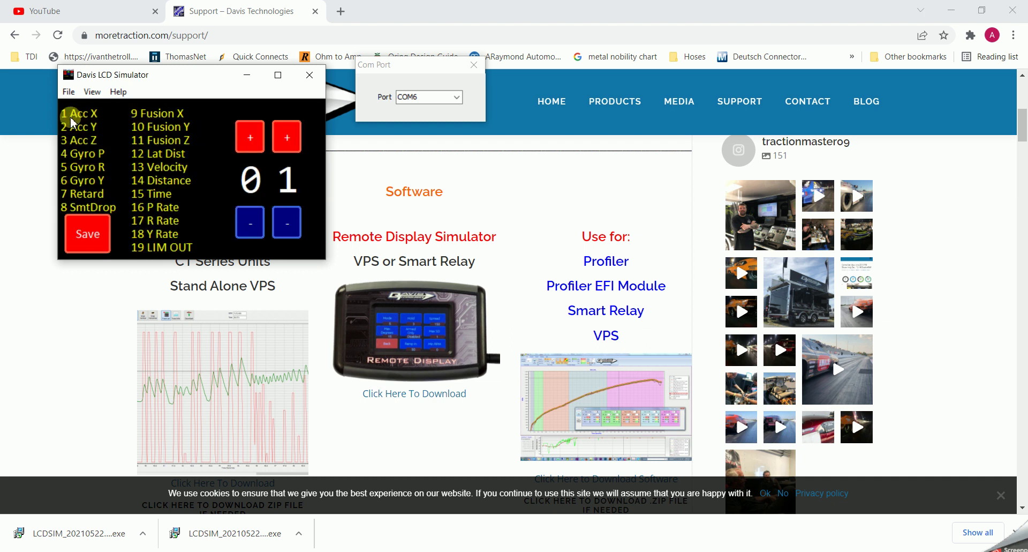
left_click(98, 229)
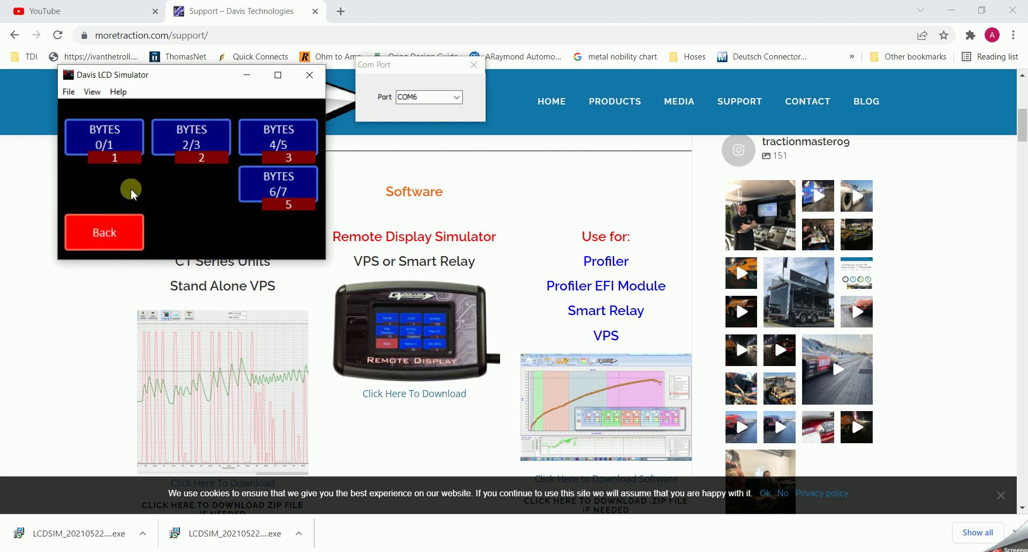
left_click(214, 143)
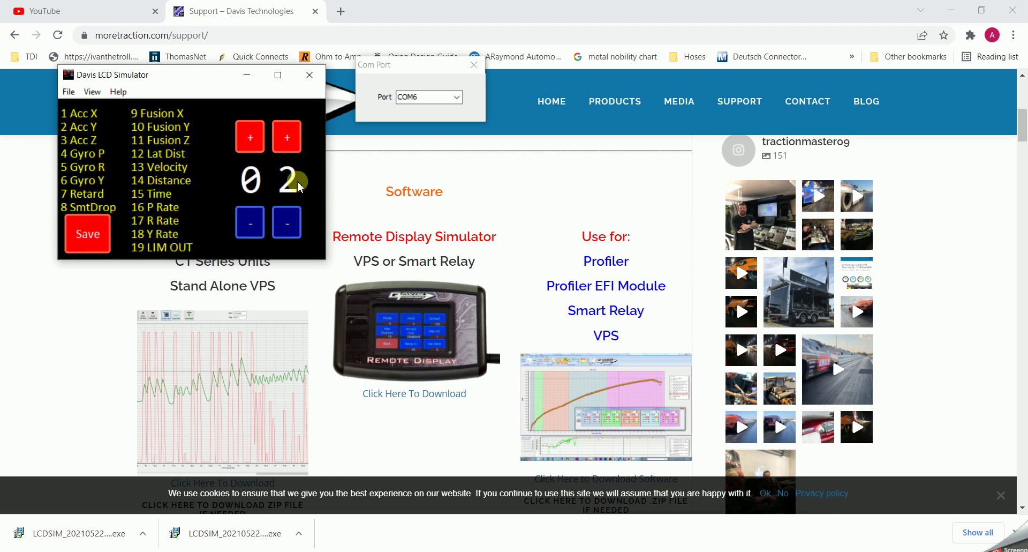
left_click(89, 229)
left_click(283, 148)
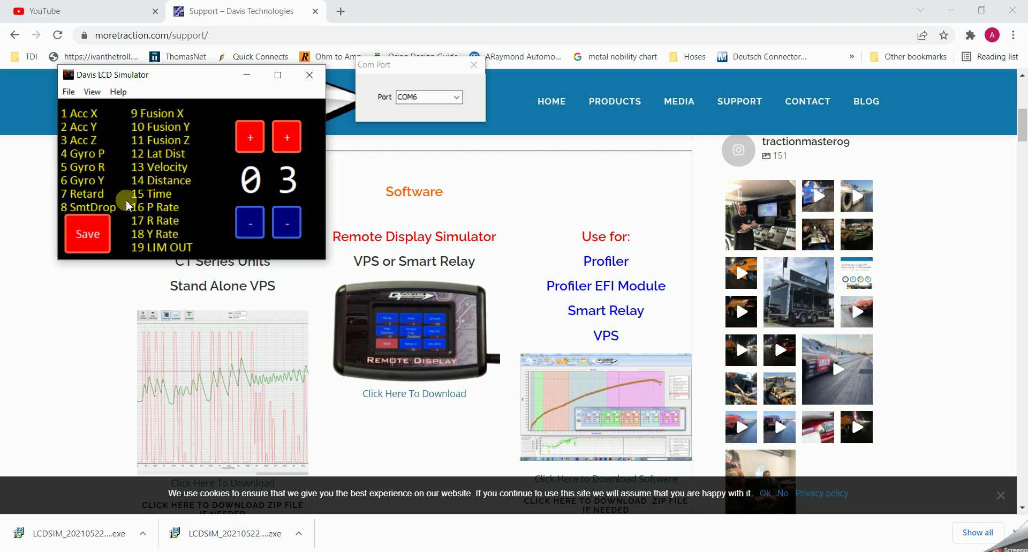
left_click(88, 230)
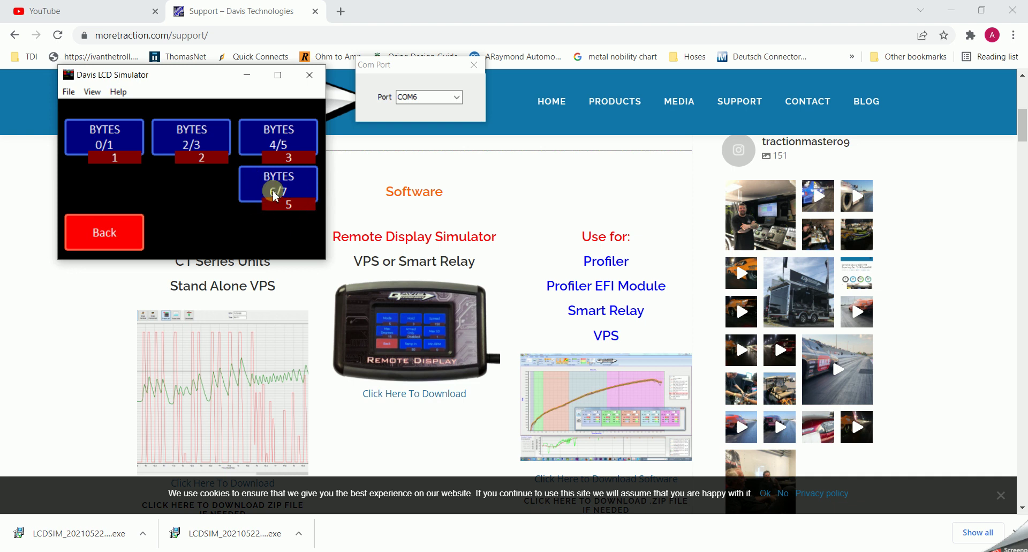
left_click(113, 225)
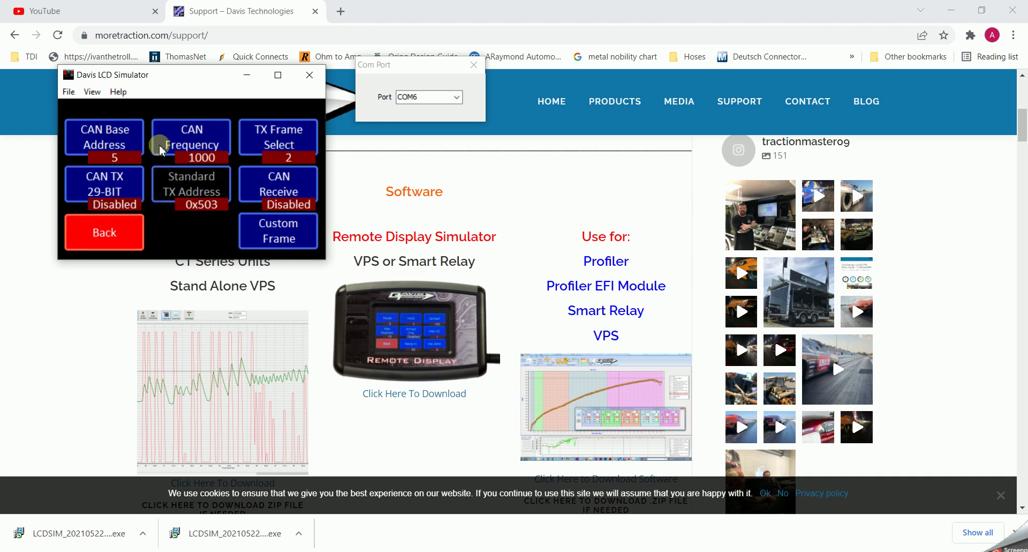
Review the VPS orientation settings, including the available connector orientation choices, and leave that screen.
left_click(114, 235)
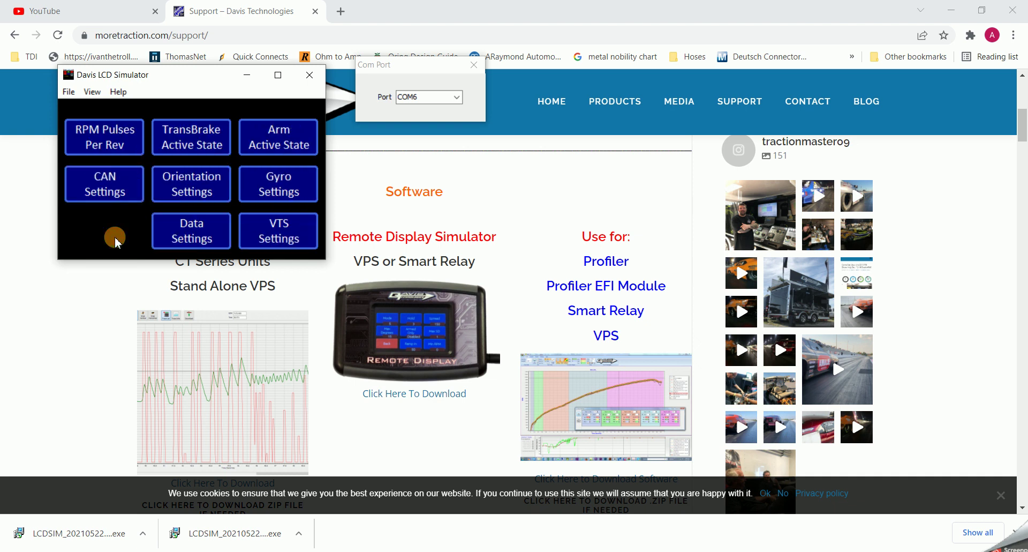
left_click(205, 194)
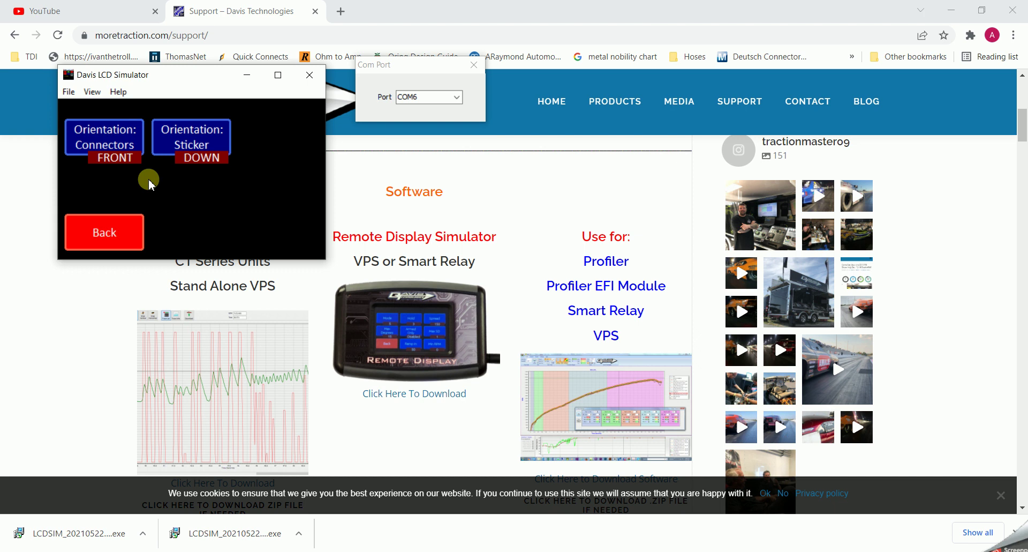
left_click(120, 153)
left_click(88, 231)
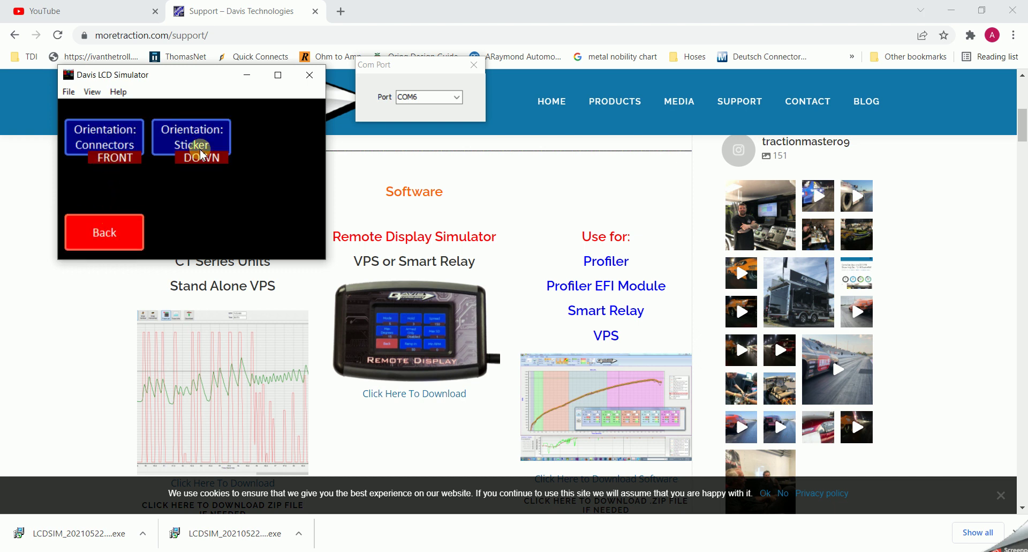
left_click(104, 247)
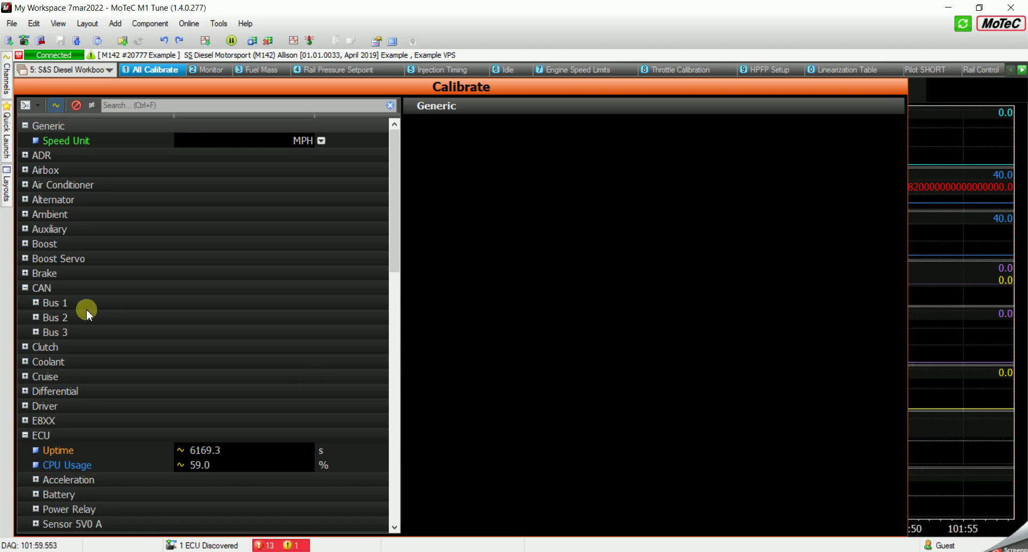
Check the mode of CAN Bus 1 and collapse the CAN and ECU groups.
left_click(36, 302)
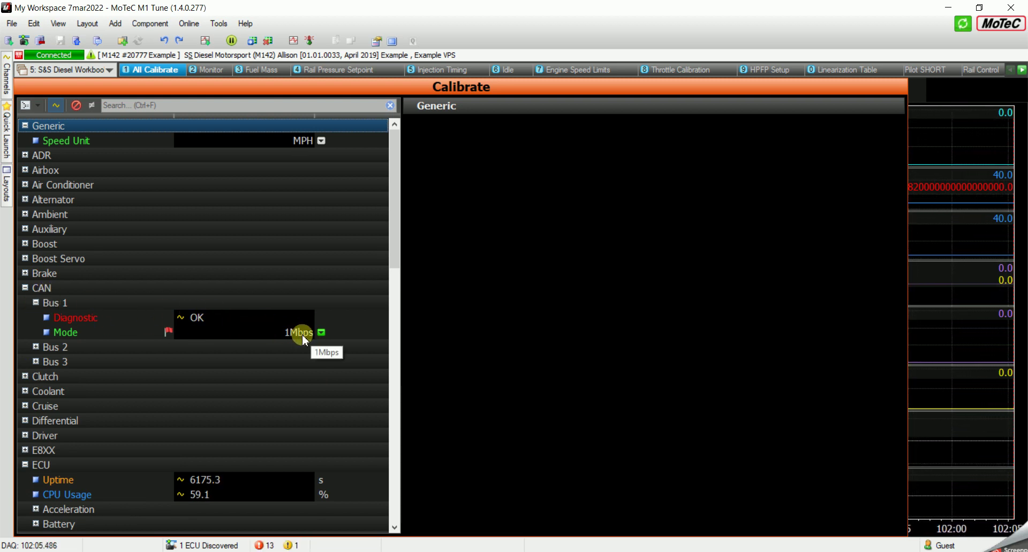
left_click(27, 287)
scroll(51, 321, "down", 2)
left_click(25, 302)
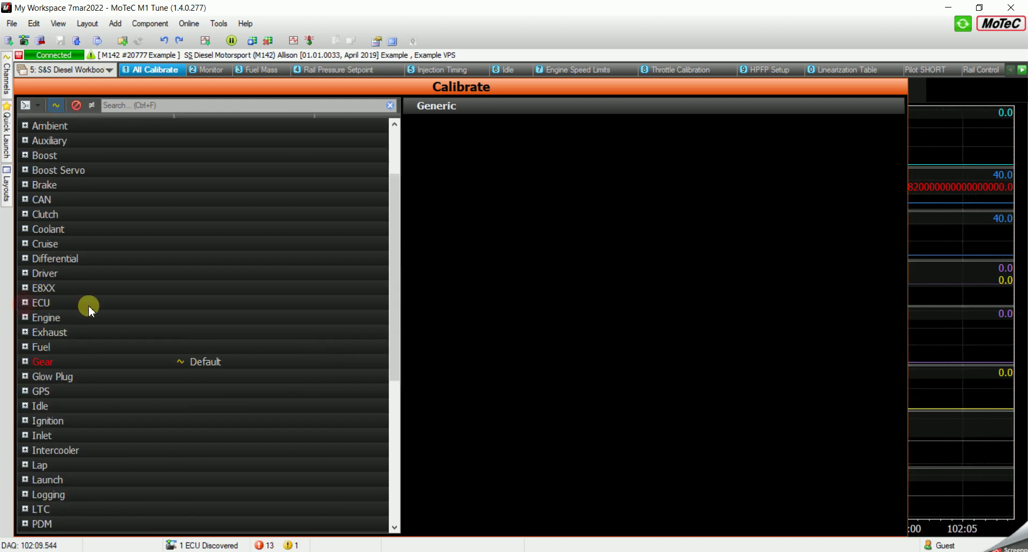
Review the ECU Receive settings, including the CAN bus, CAN ID base, message type and diagnostic.
left_click(25, 303)
scroll(85, 370, "down", 5)
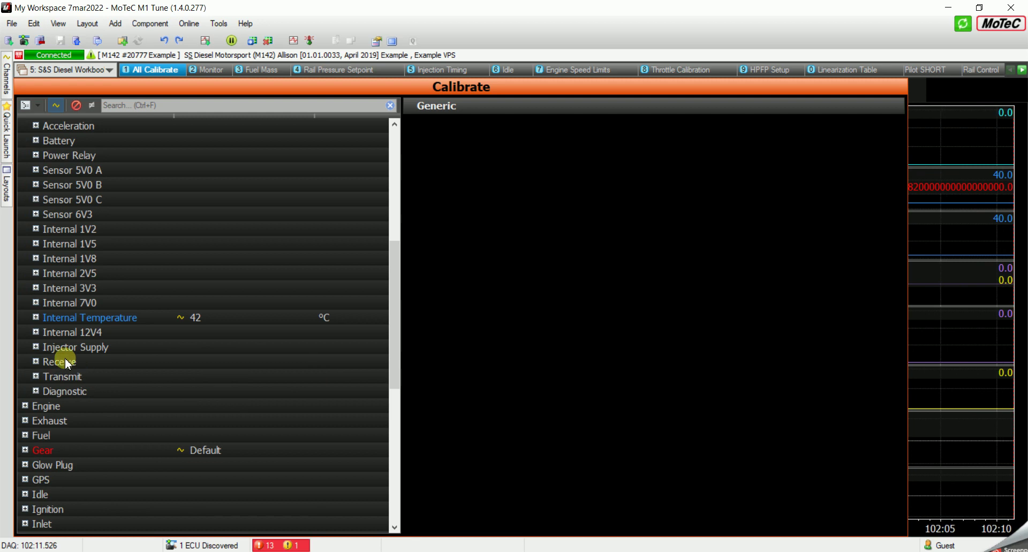
left_click(36, 362)
scroll(108, 390, "down", 2)
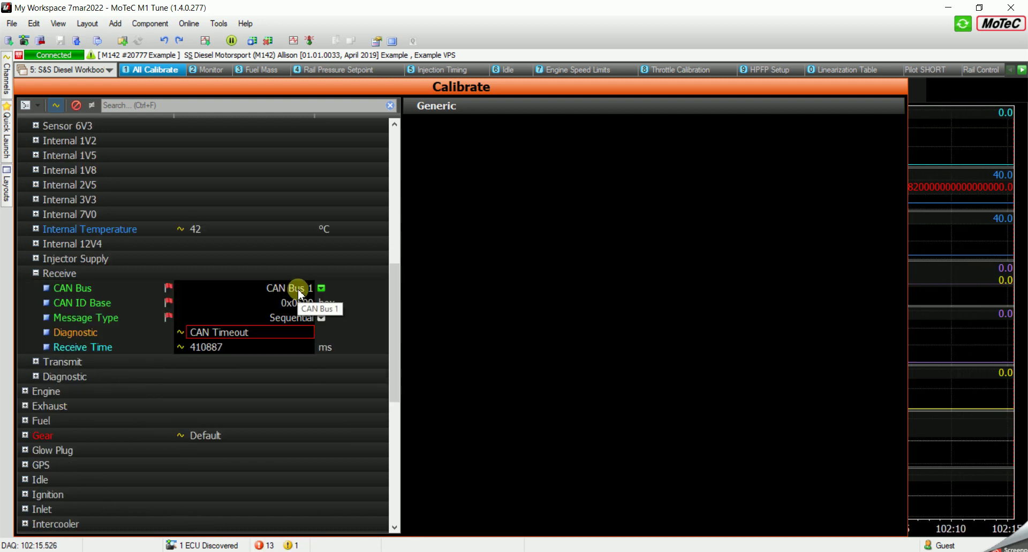
left_click(304, 304)
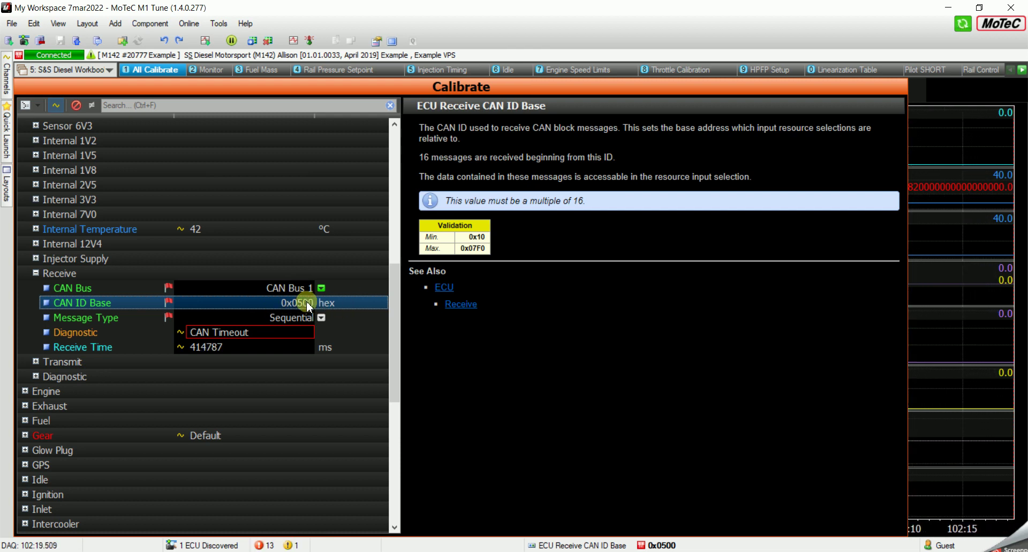
left_click(243, 333)
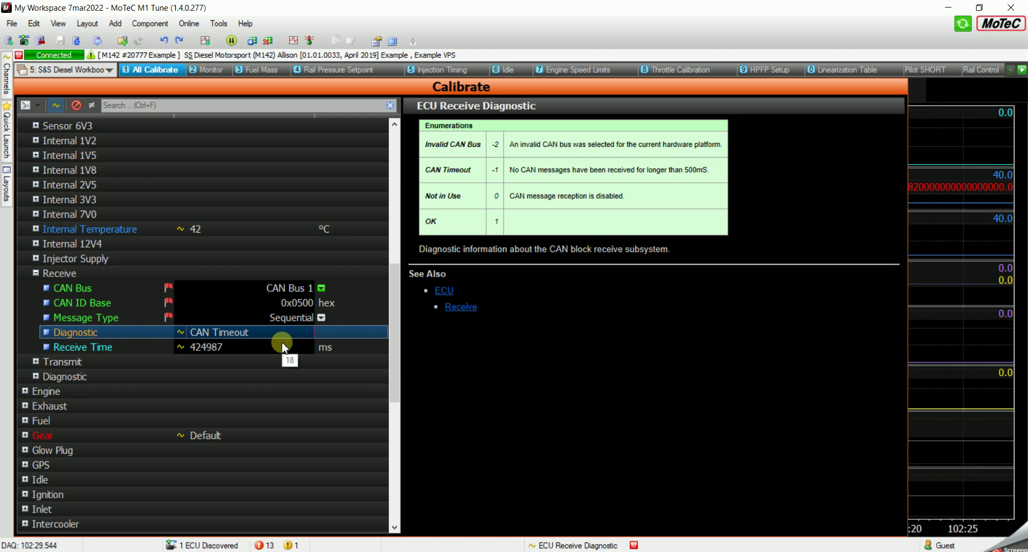
Expand the Vehicle group and collapse the Lateral, Longitudinal and Vertical entries under Acceleration.
scroll(248, 374, "down", 1)
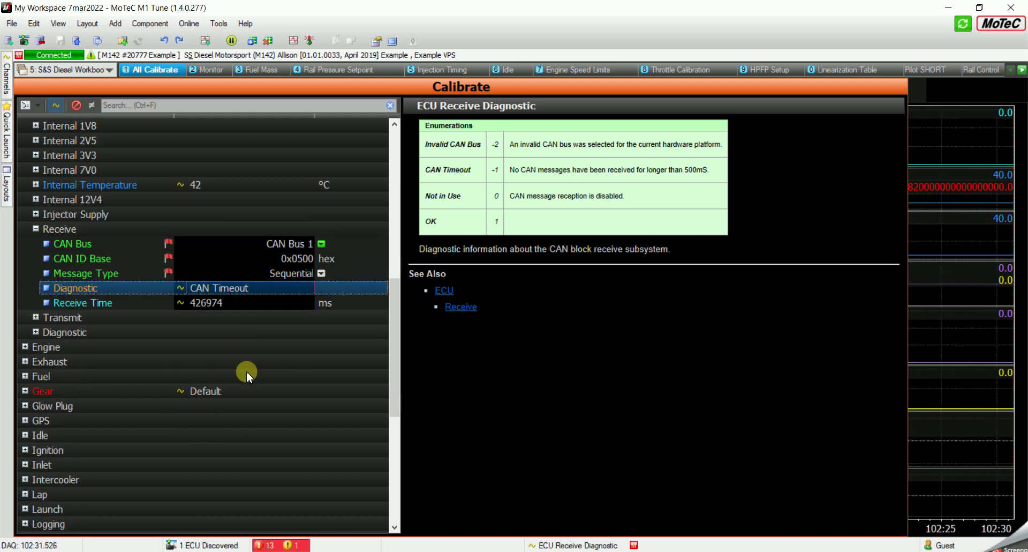
scroll(246, 418, "down", 2)
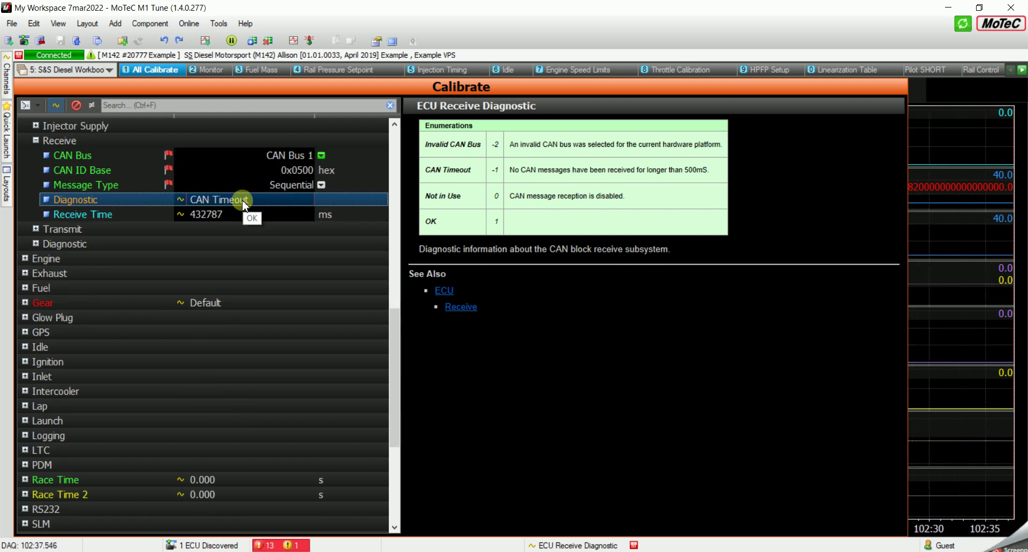
scroll(256, 300, "down", 1)
scroll(172, 330, "down", 1)
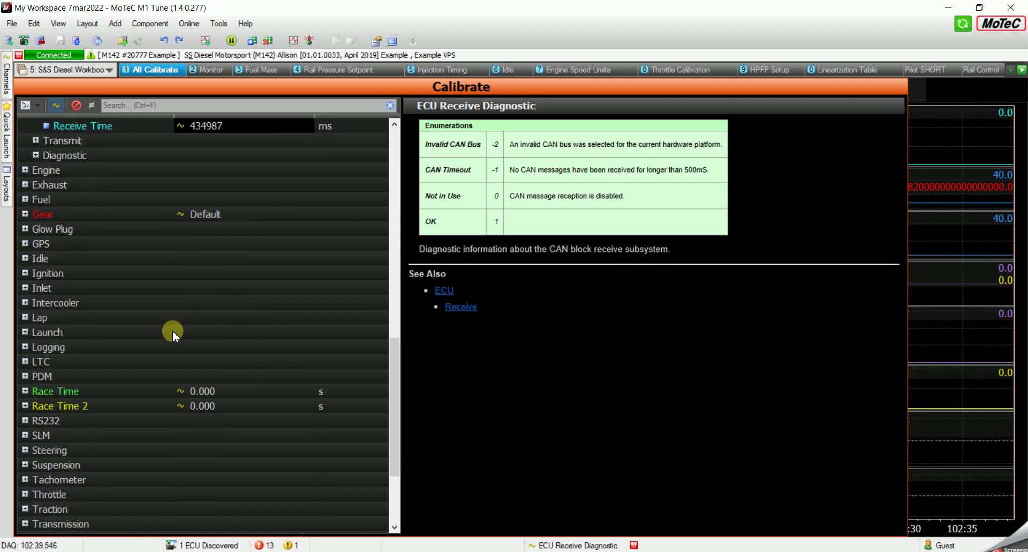
scroll(206, 344, "up", 3)
scroll(233, 404, "down", 5)
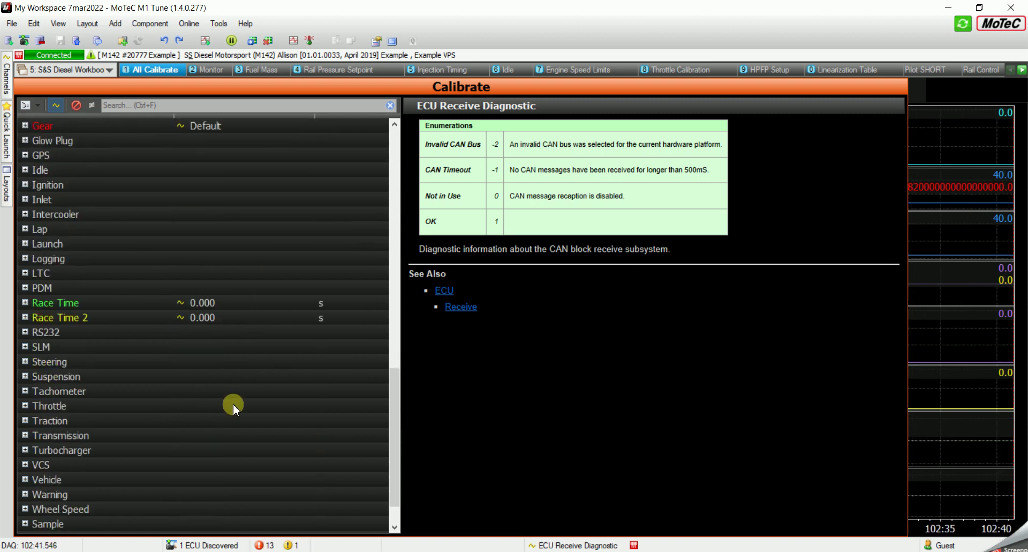
scroll(175, 415, "down", 1)
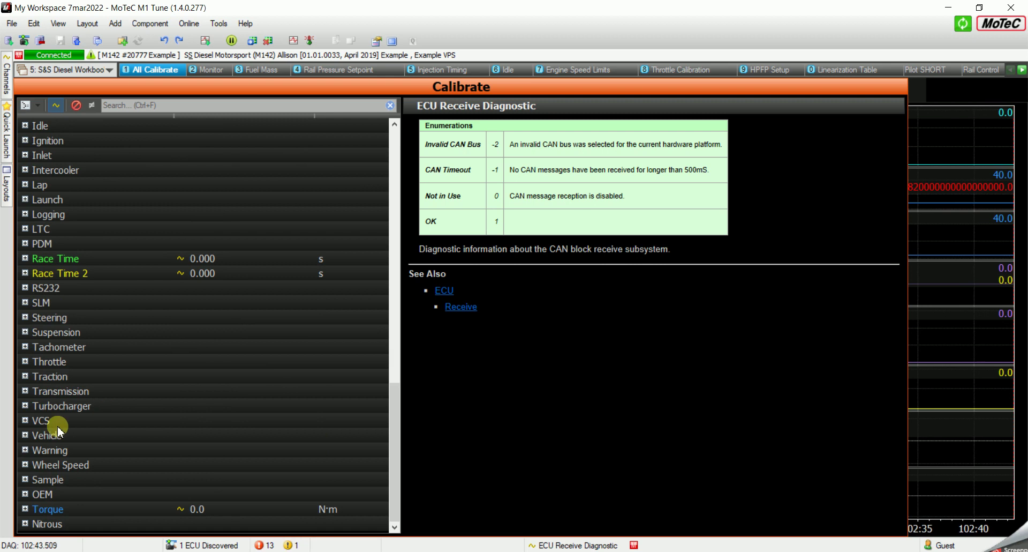
left_click(25, 435)
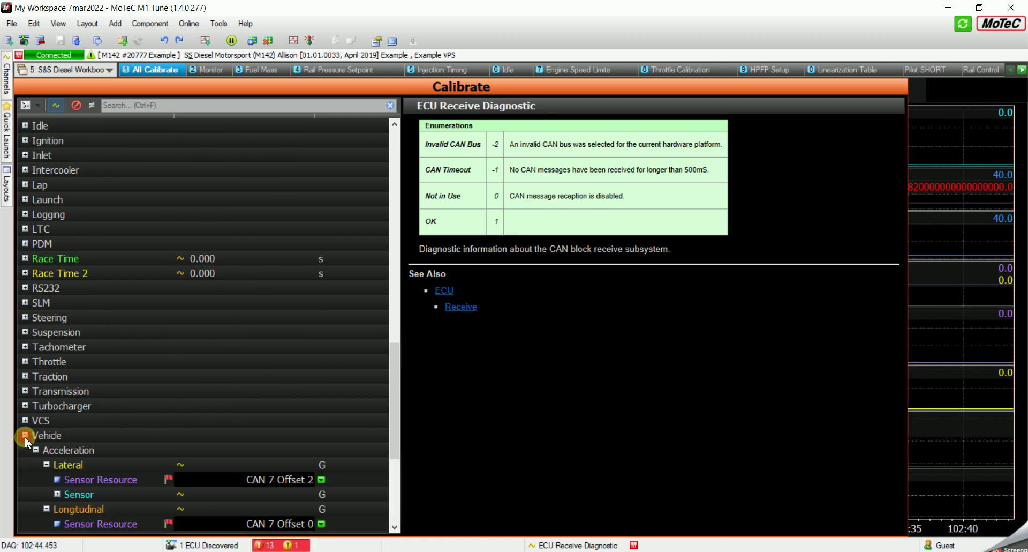
left_click(46, 464)
left_click(46, 479)
left_click(47, 494)
scroll(94, 481, "down", 2)
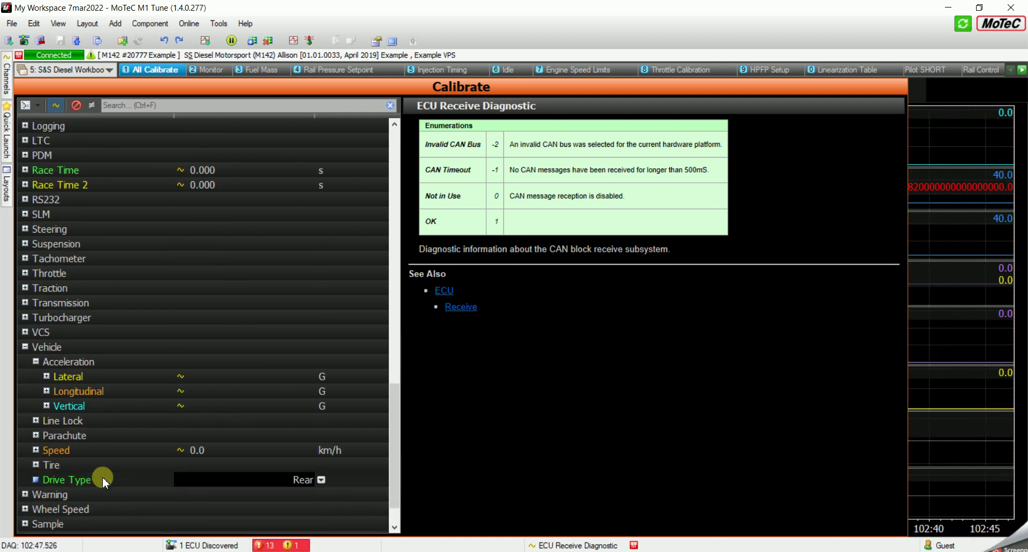
Check the CAN sensor resource assigned to each of the vertical, longitudinal and lateral vehicle acceleration channels.
left_click(47, 405)
left_click(46, 391)
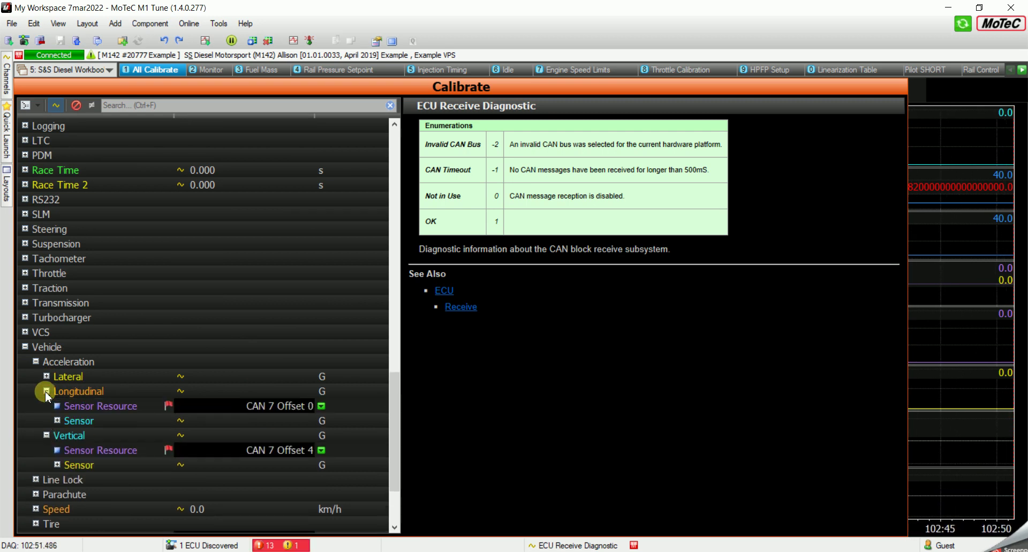
left_click(46, 376)
scroll(93, 386, "down", 1)
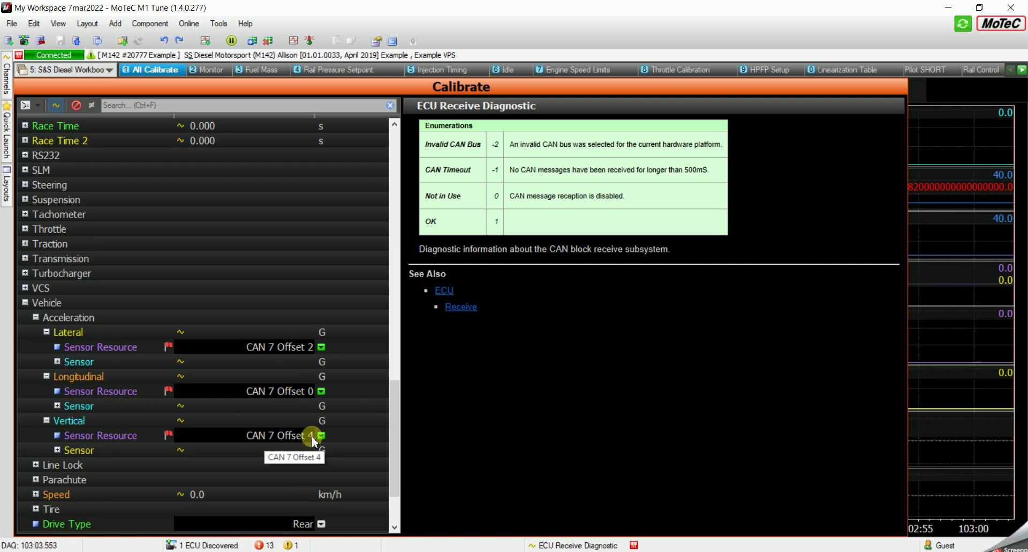
Examine the lateral acceleration sensor's calibration, including its offset and scale.
left_click(57, 361)
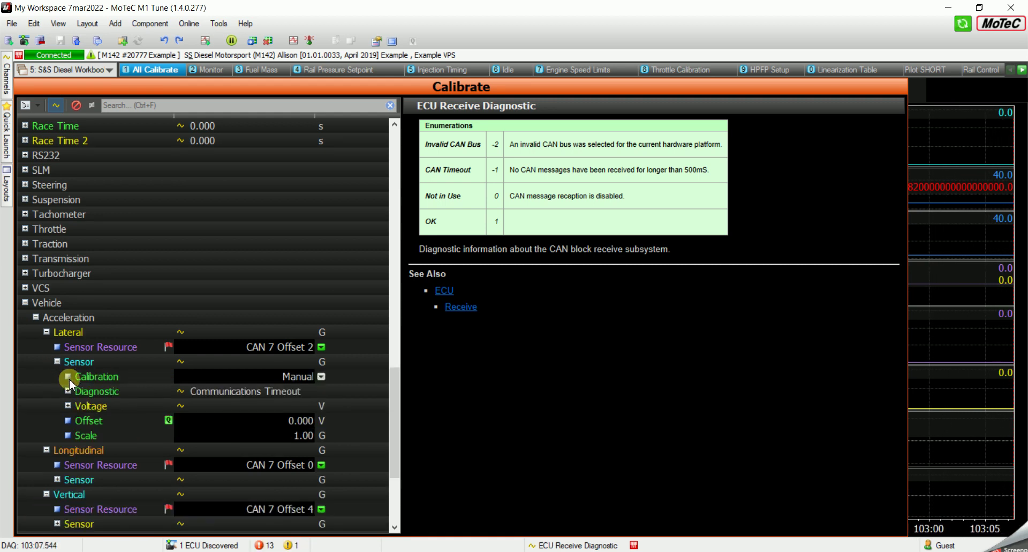
scroll(60, 367, "down", 1)
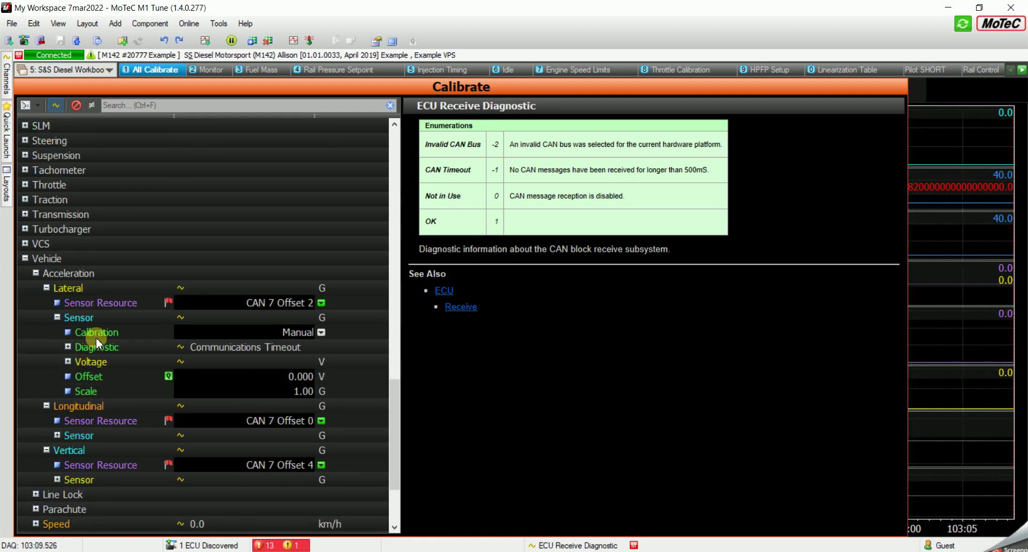
left_click(91, 379)
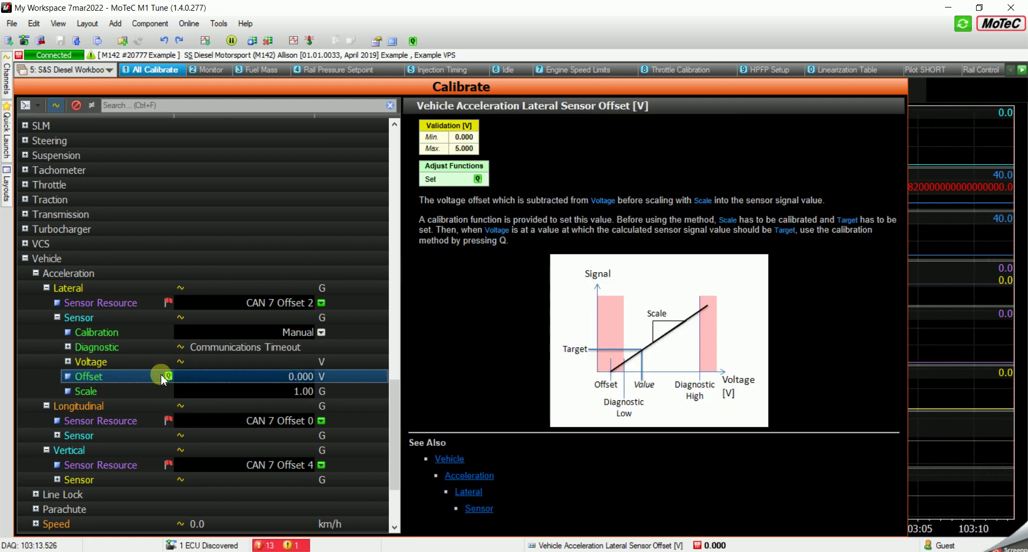
left_click(97, 393)
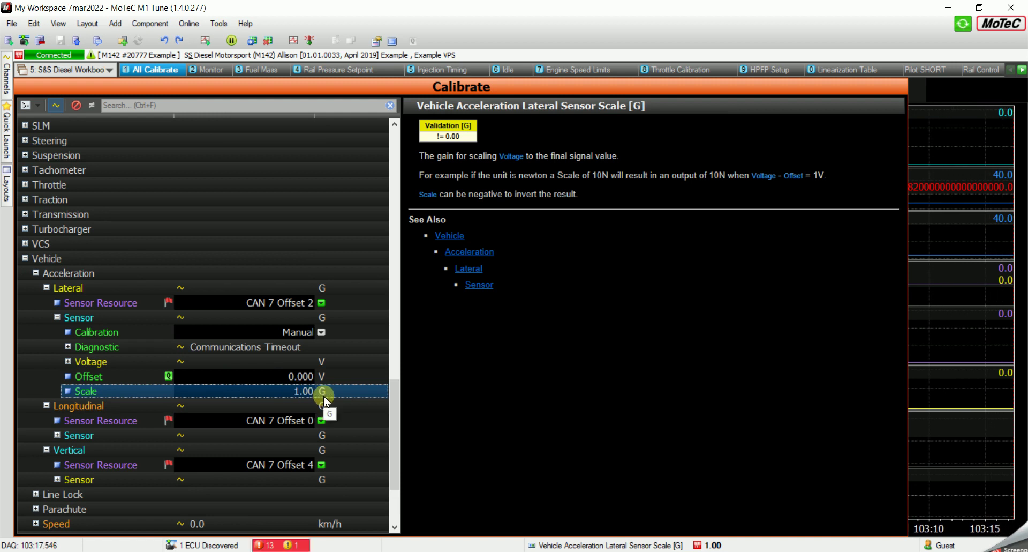
Compare the offset and scale of the longitudinal and vertical acceleration sensors with the lateral one.
left_click(57, 434)
scroll(59, 436, "down", 2)
scroll(57, 437, "down", 1)
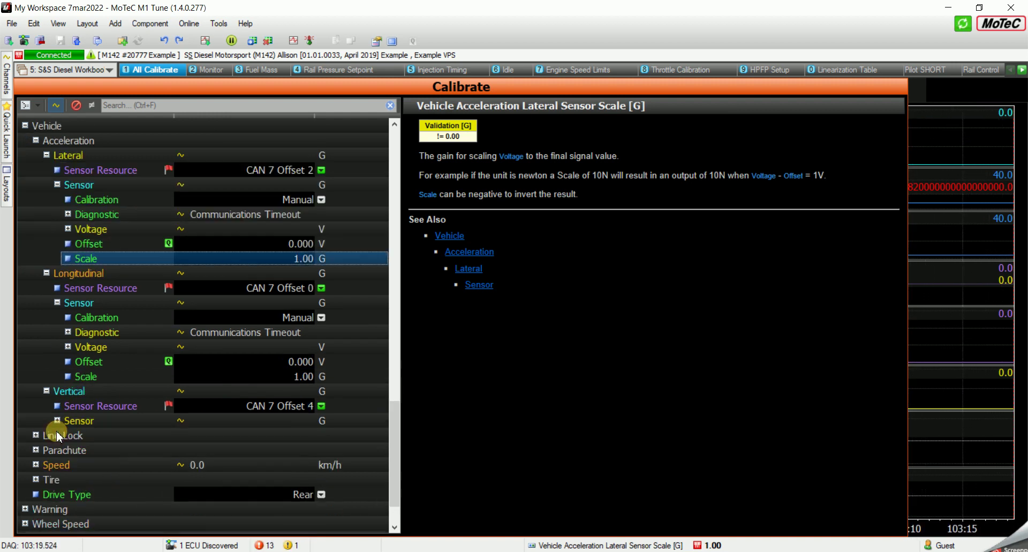
left_click(294, 374)
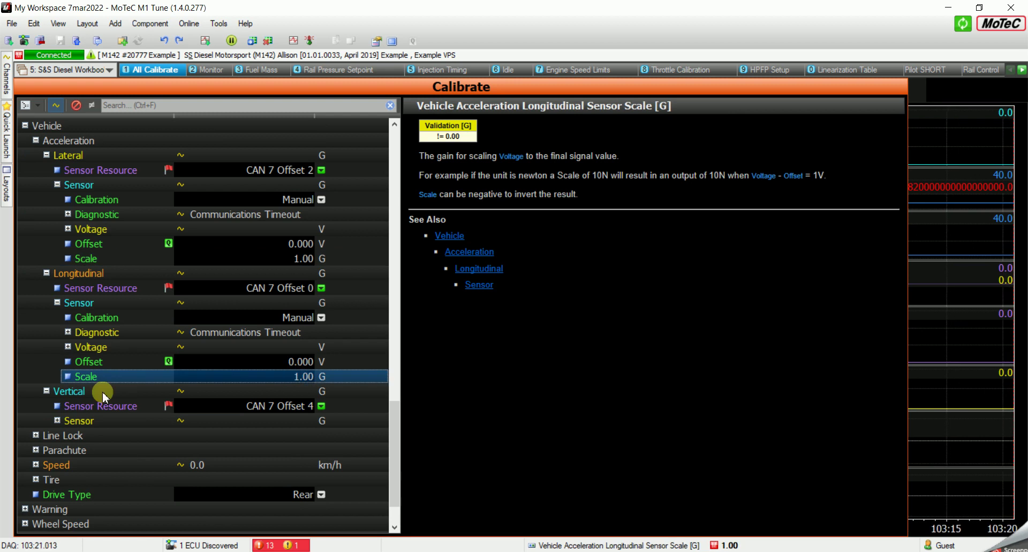
left_click(57, 420)
scroll(230, 429, "down", 1)
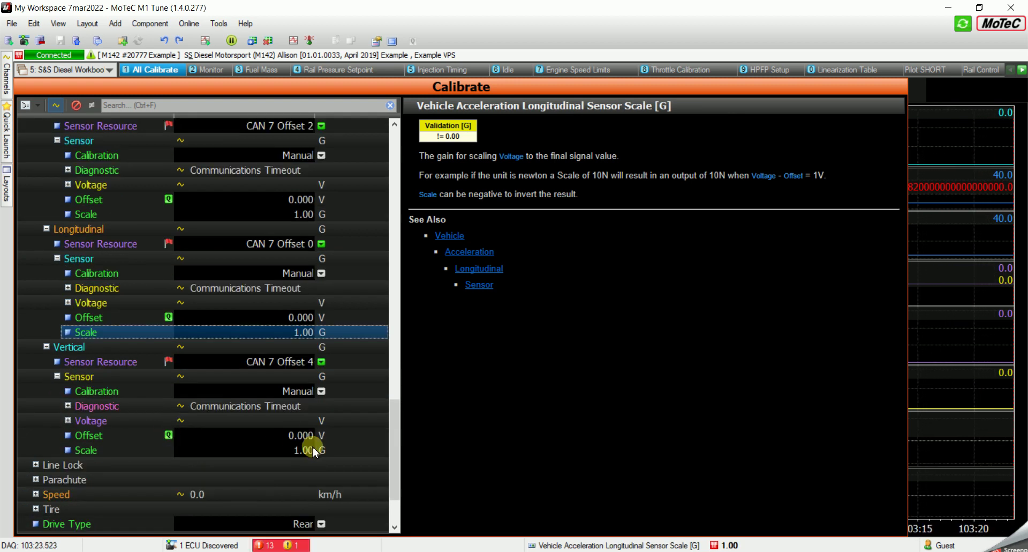
scroll(137, 349, "up", 1)
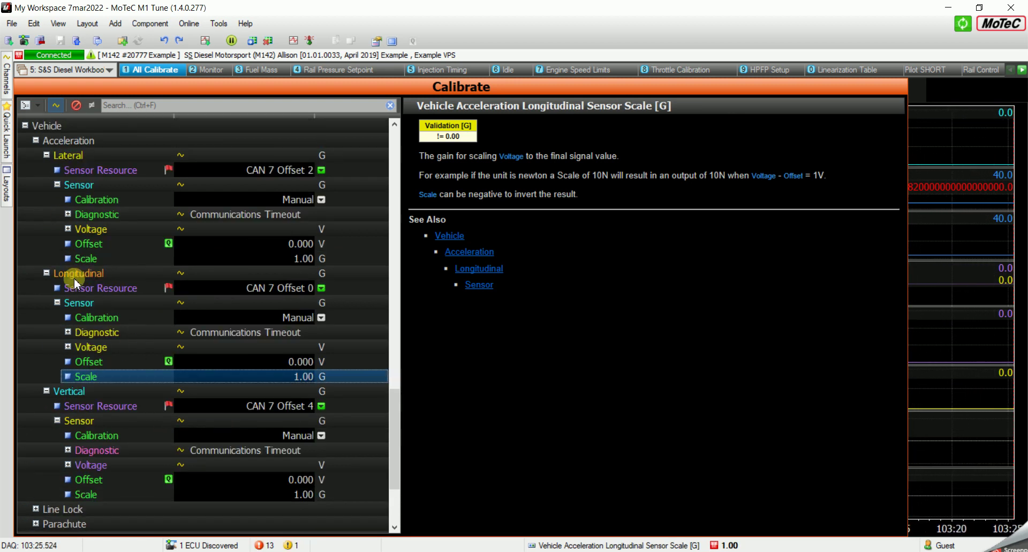
Collapse the Lateral, Longitudinal and Vertical acceleration entries and view the help for the lateral channel.
left_click(47, 155)
left_click(47, 169)
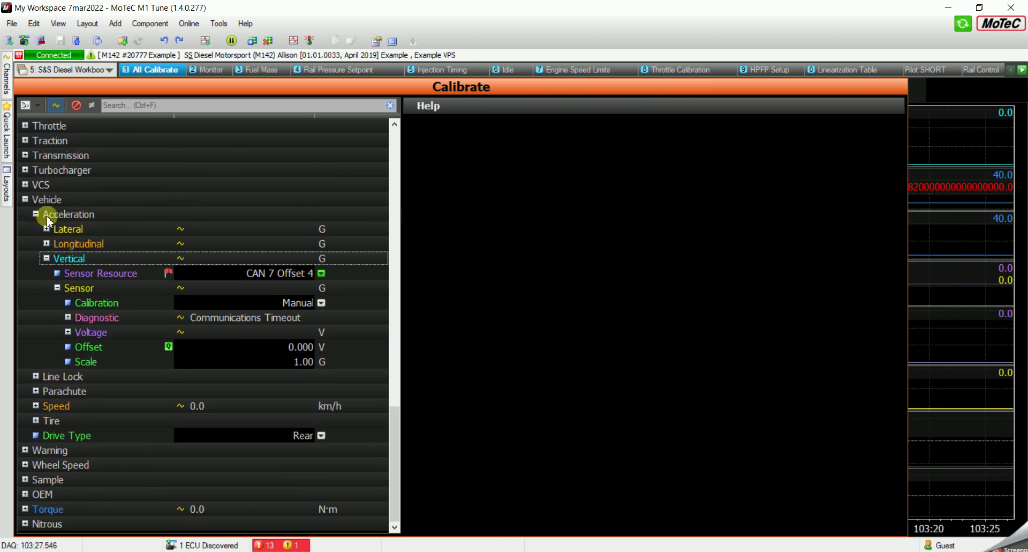
left_click(47, 258)
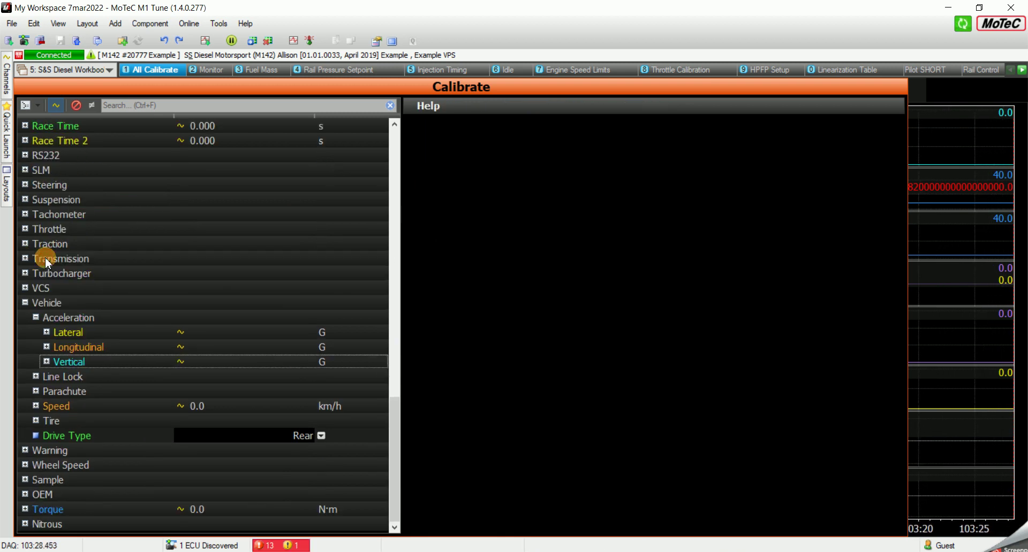
left_click(146, 335)
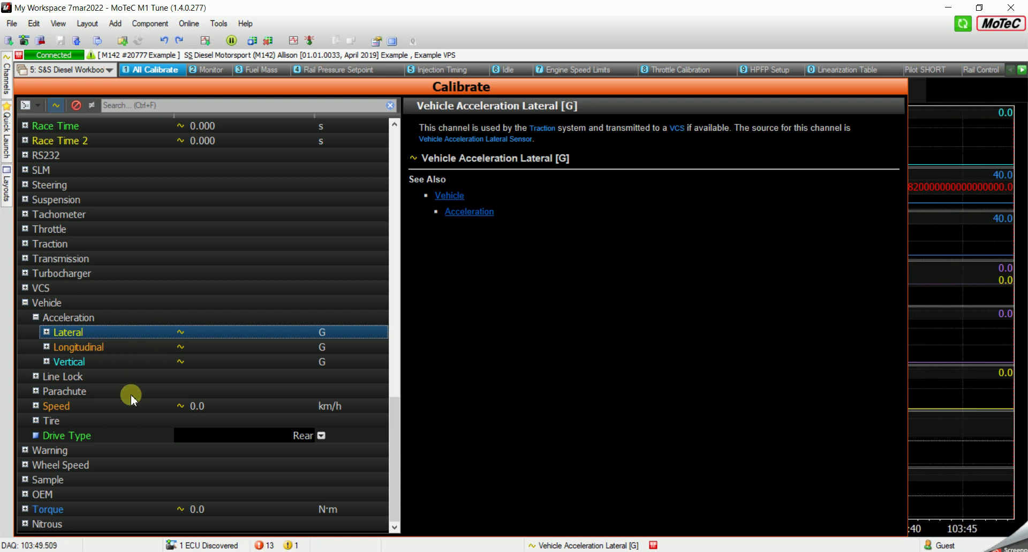
Return to the ECU Receive group and check its diagnostic status and receive time.
scroll(131, 394, "up", 2)
scroll(188, 399, "up", 3)
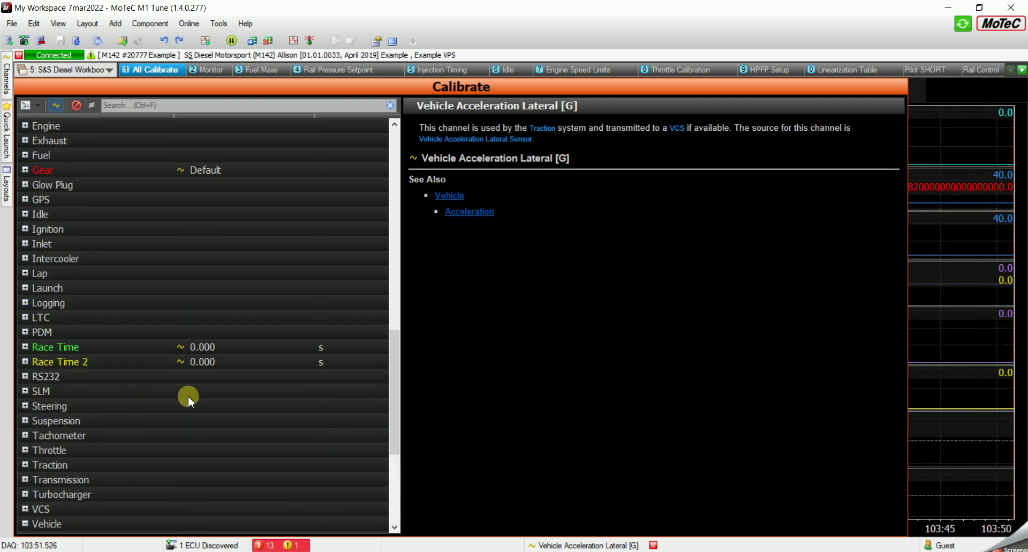
scroll(189, 399, "up", 6)
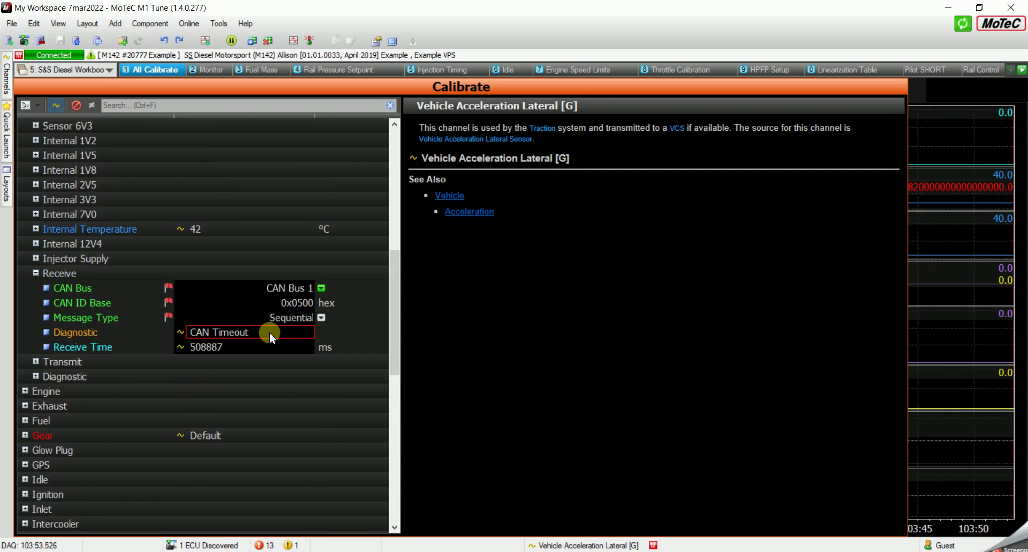
left_click(271, 332)
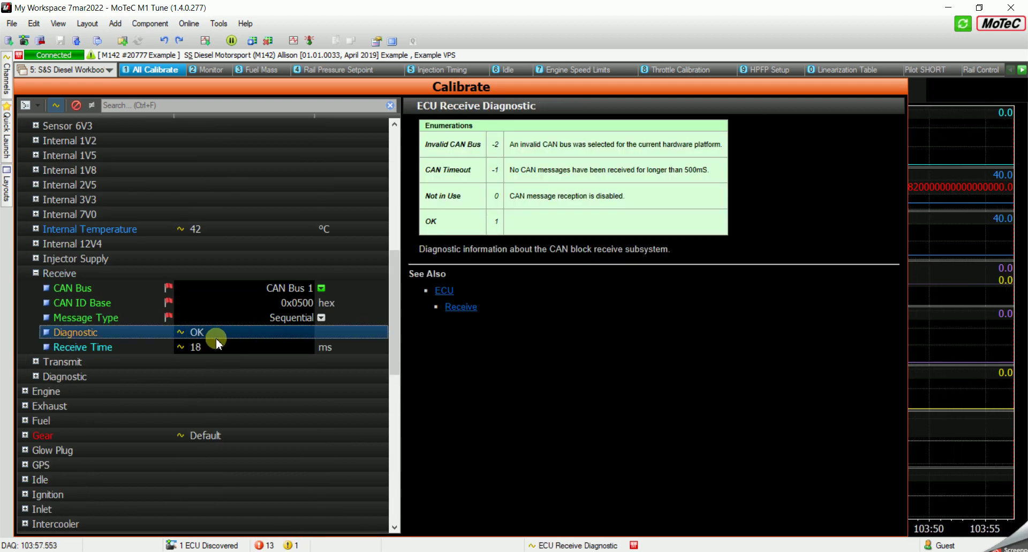
Check the live lateral, longitudinal and vertical readings under Vehicle Acceleration.
scroll(231, 370, "down", 10)
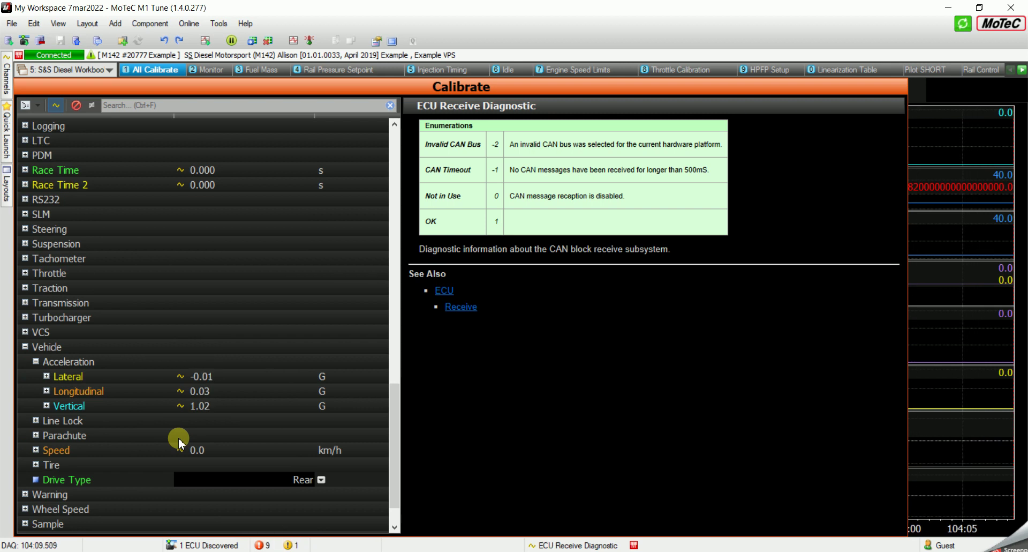
left_click(222, 391)
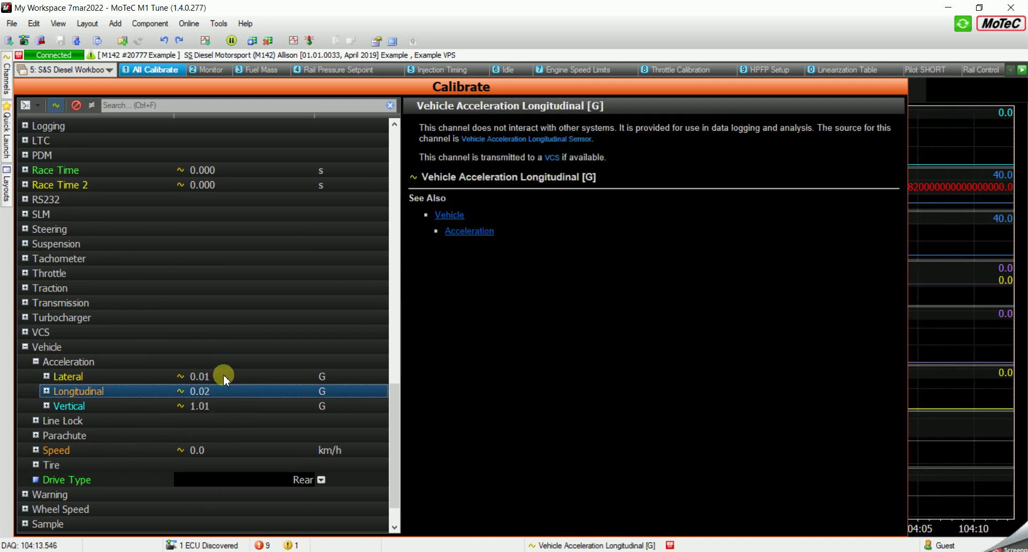
left_click(242, 381)
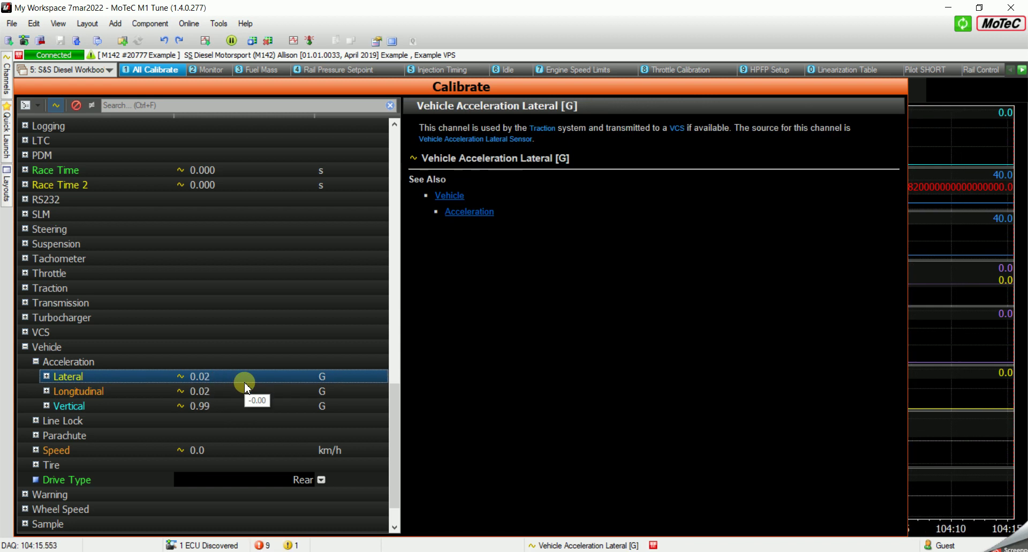